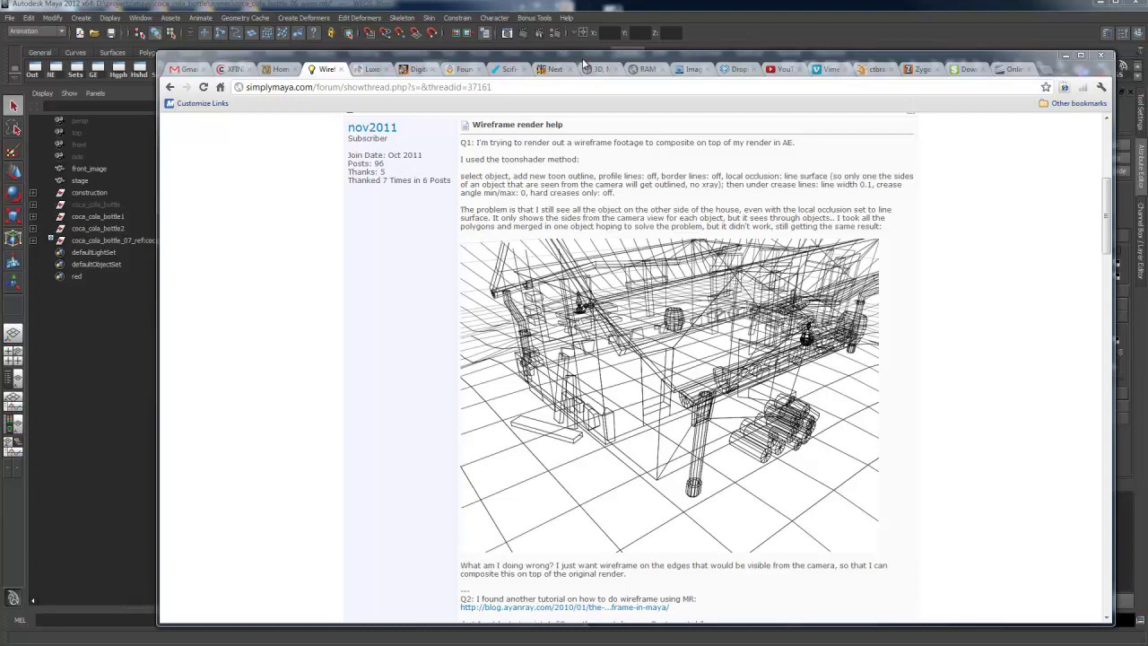
# - Move the Chrome window showing the SimplyMaya 'Wireframe render help' thread up and left
pyautogui.moveTo(582, 58); pyautogui.dragTo(877, 49)
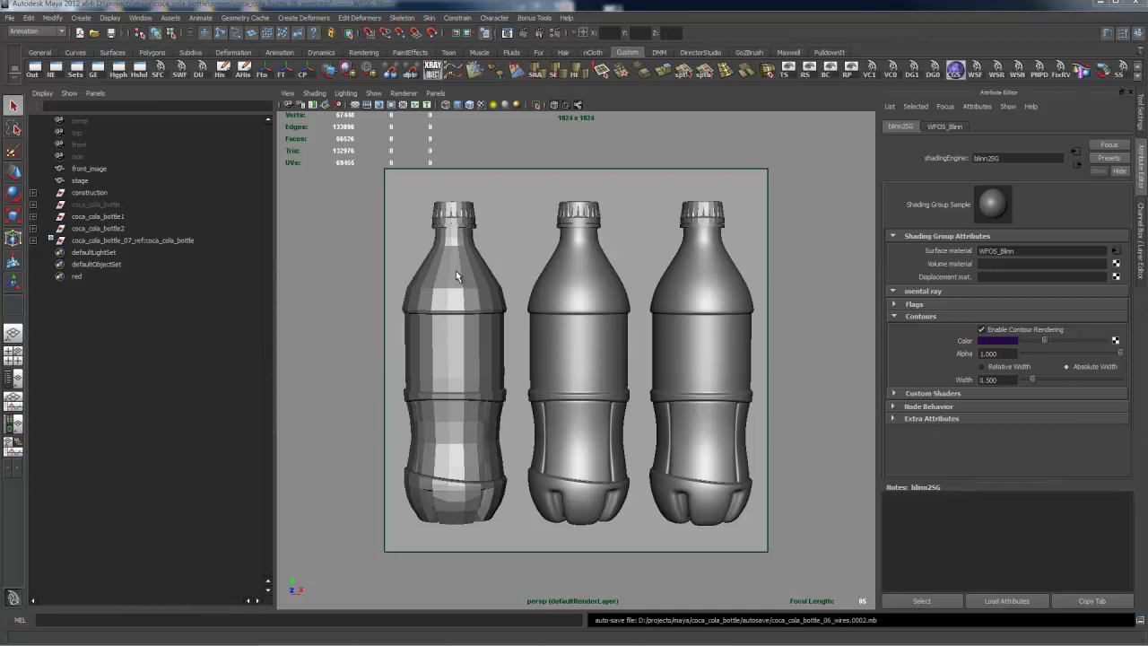
# - Select the left, middle and right Coke bottles in turn to compare their meshes
pyautogui.click(478, 354)
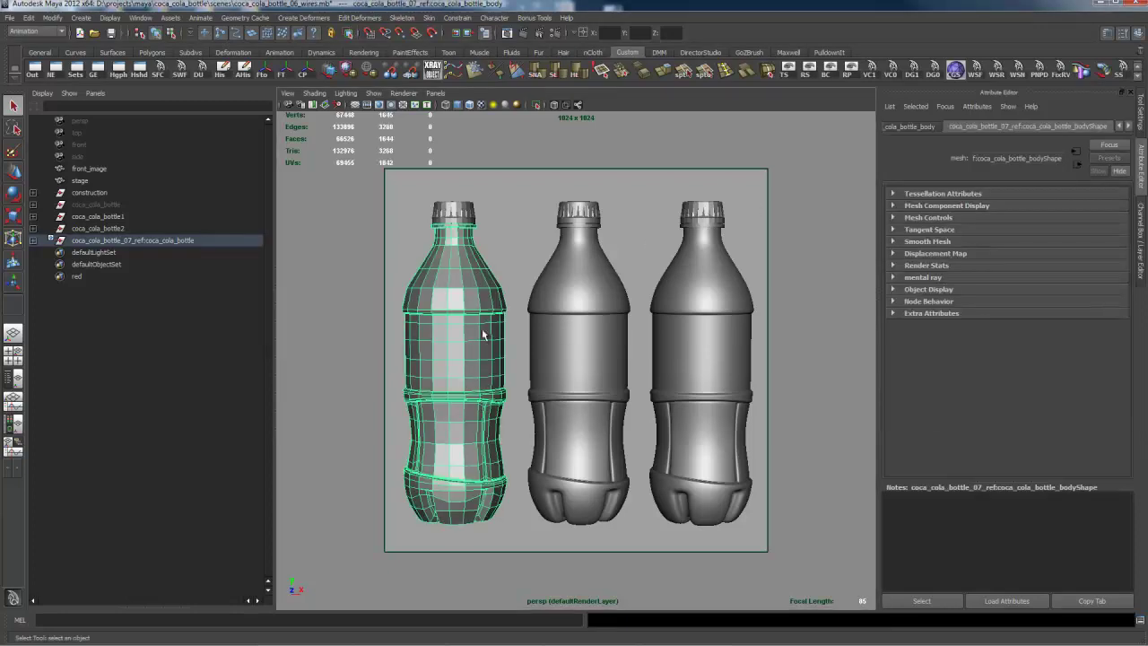
pyautogui.click(576, 365)
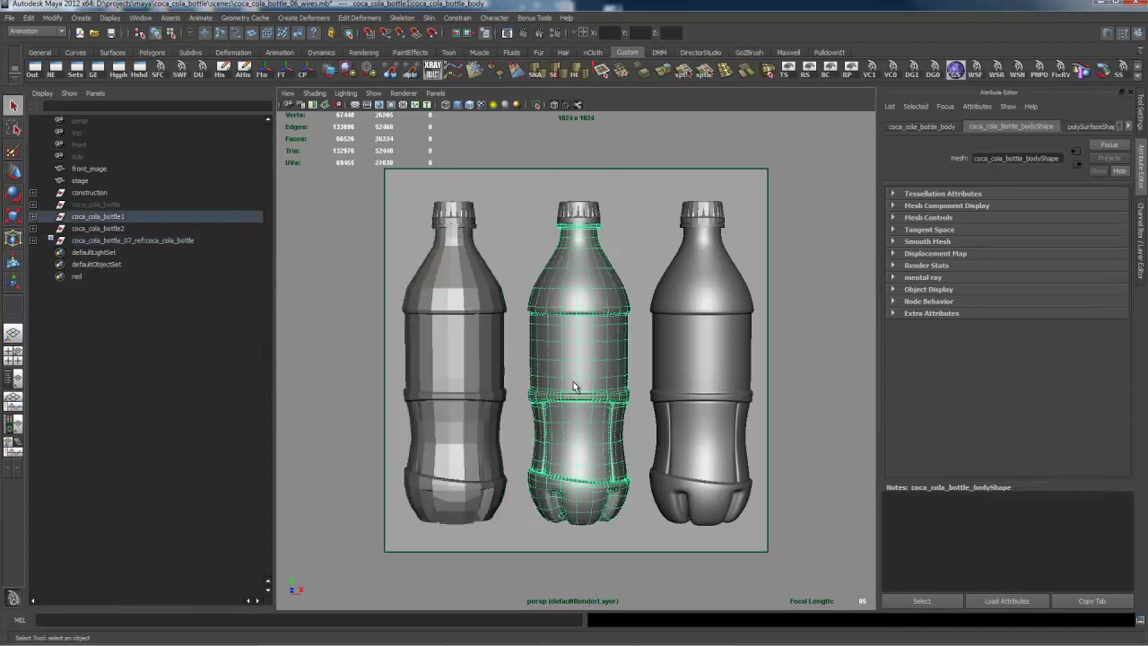
pyautogui.click(498, 314)
pyautogui.click(562, 324)
pyautogui.click(456, 312)
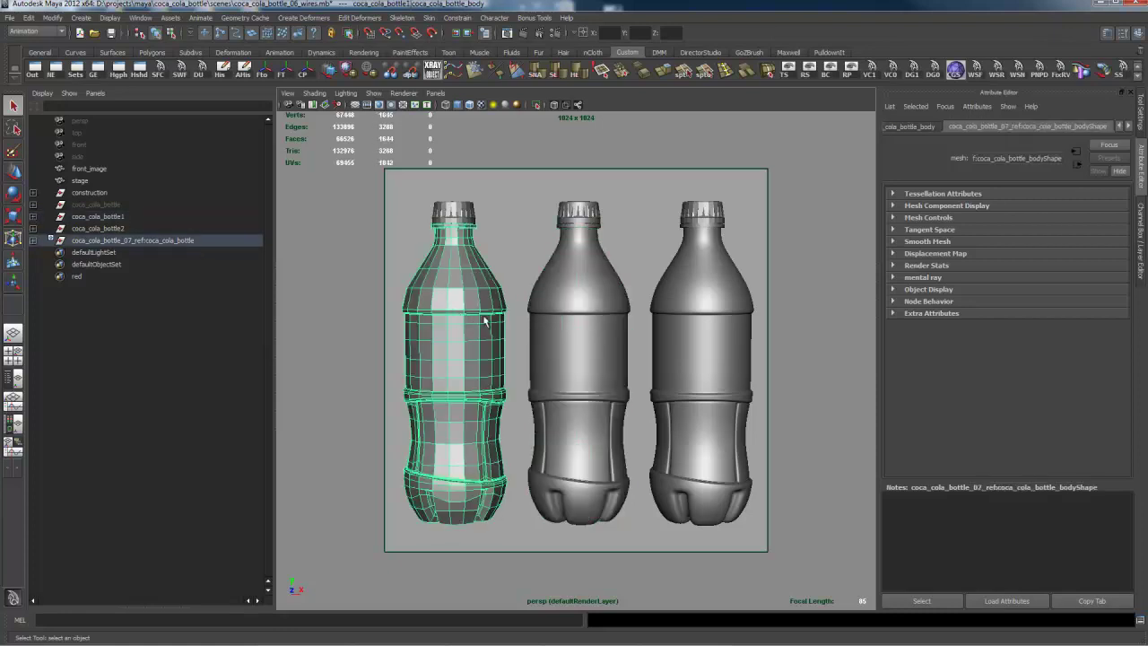
pyautogui.click(565, 323)
pyautogui.click(469, 320)
pyautogui.click(674, 340)
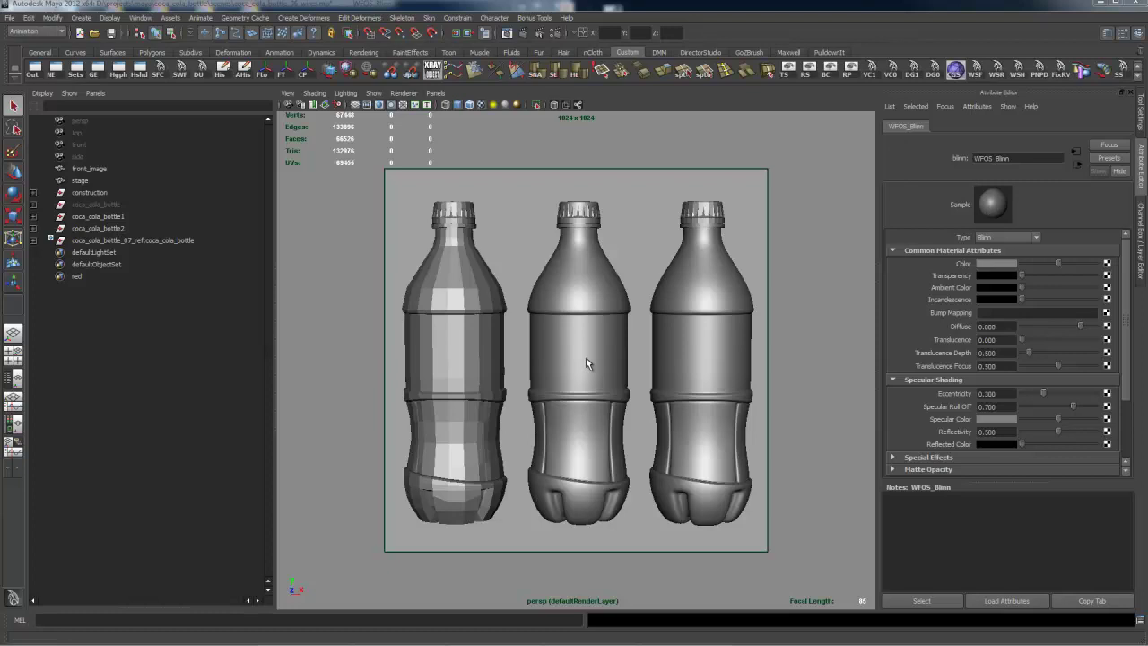
# - On blinn2SG, toggle Enable Contour Rendering off and on, check the contour colour, then reselect a bottle
pyautogui.click(1076, 163)
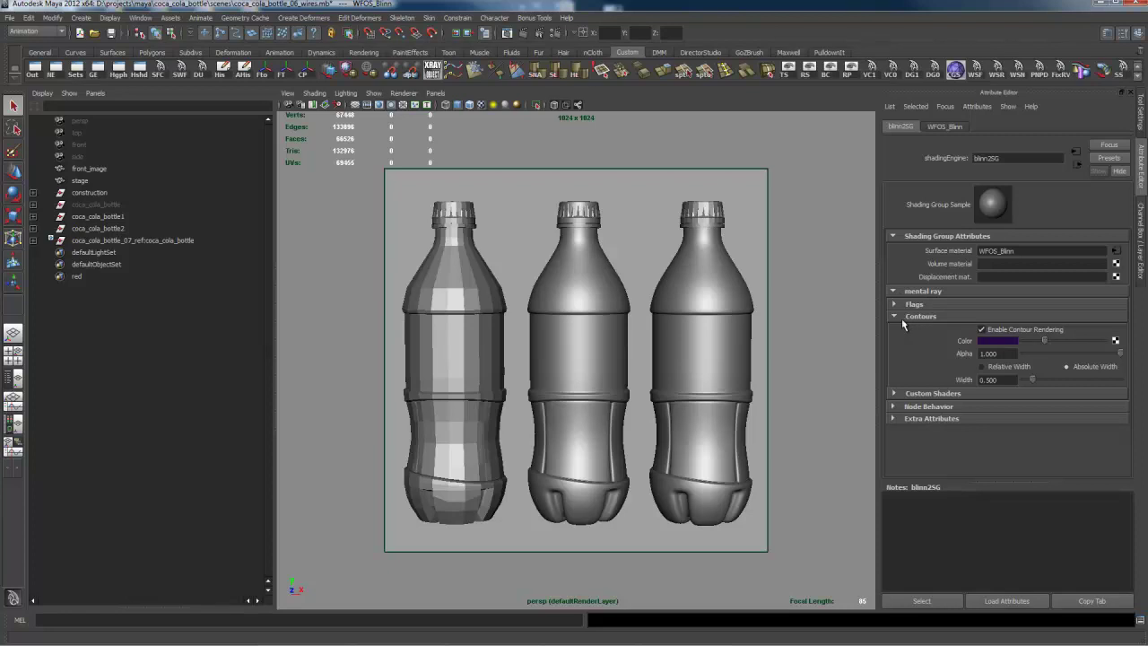
pyautogui.click(981, 330)
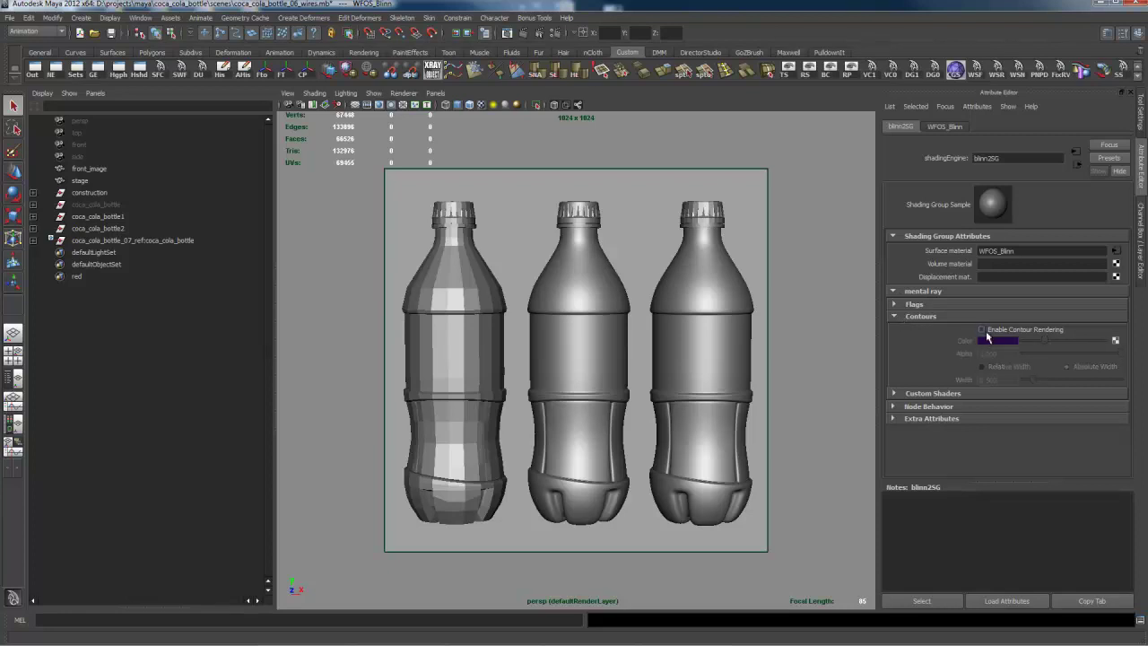
pyautogui.click(982, 330)
pyautogui.click(1007, 341)
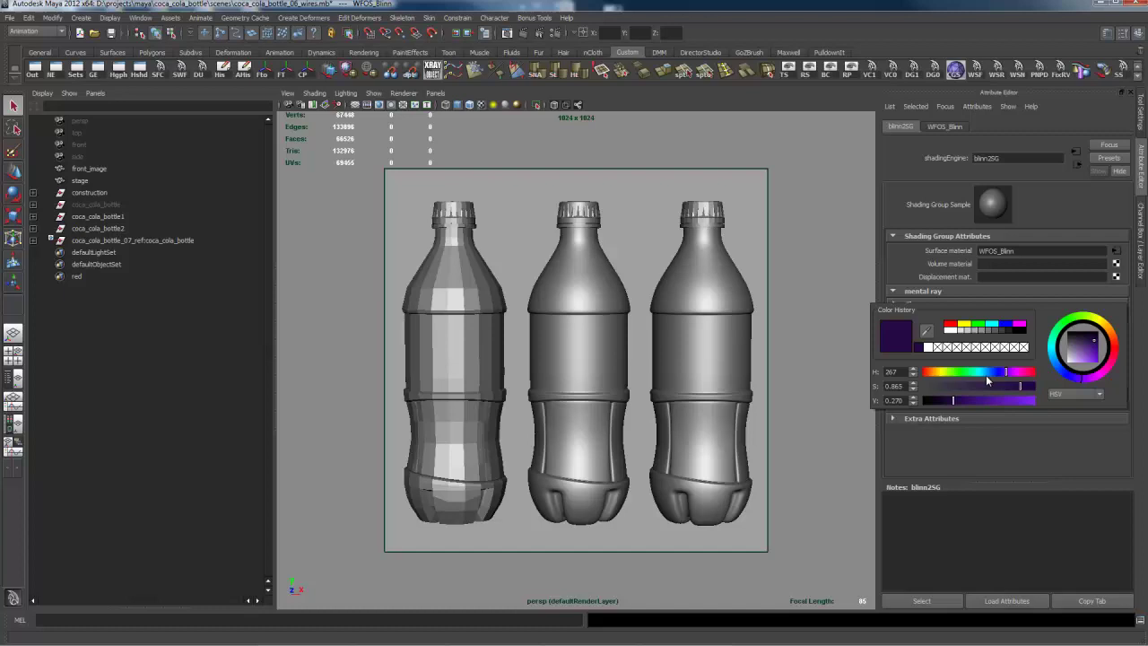
pyautogui.click(844, 264)
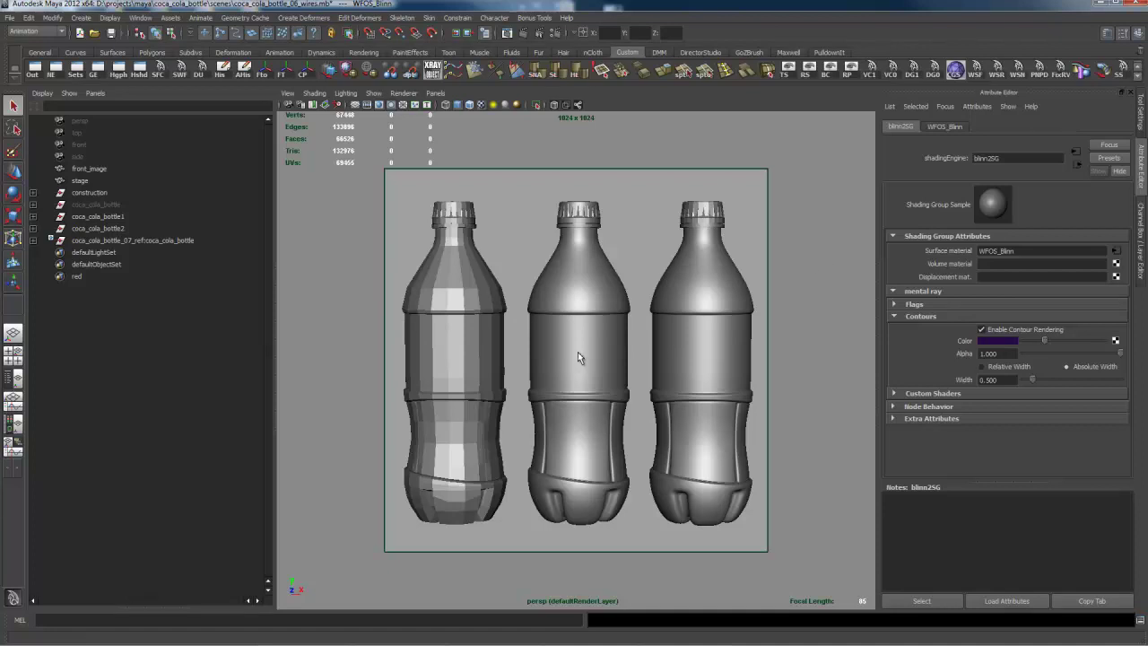
pyautogui.click(479, 329)
# - With the middle bottle selected, show mental ray Features with the global Contours section expanded
pyautogui.click(597, 334)
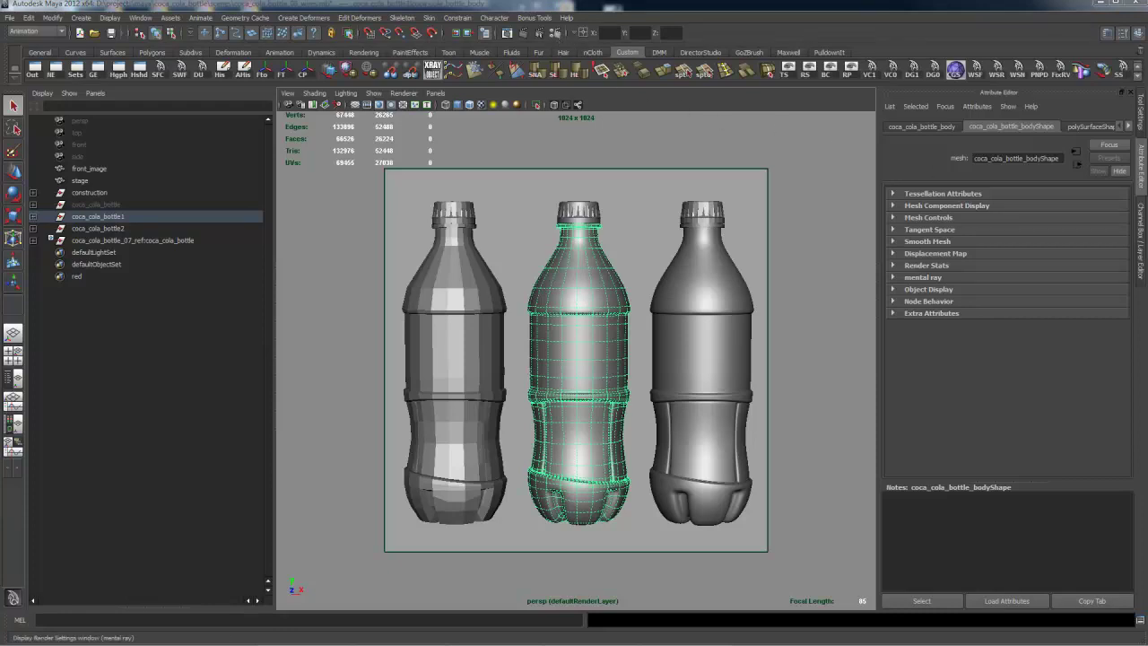
pyautogui.click(484, 33)
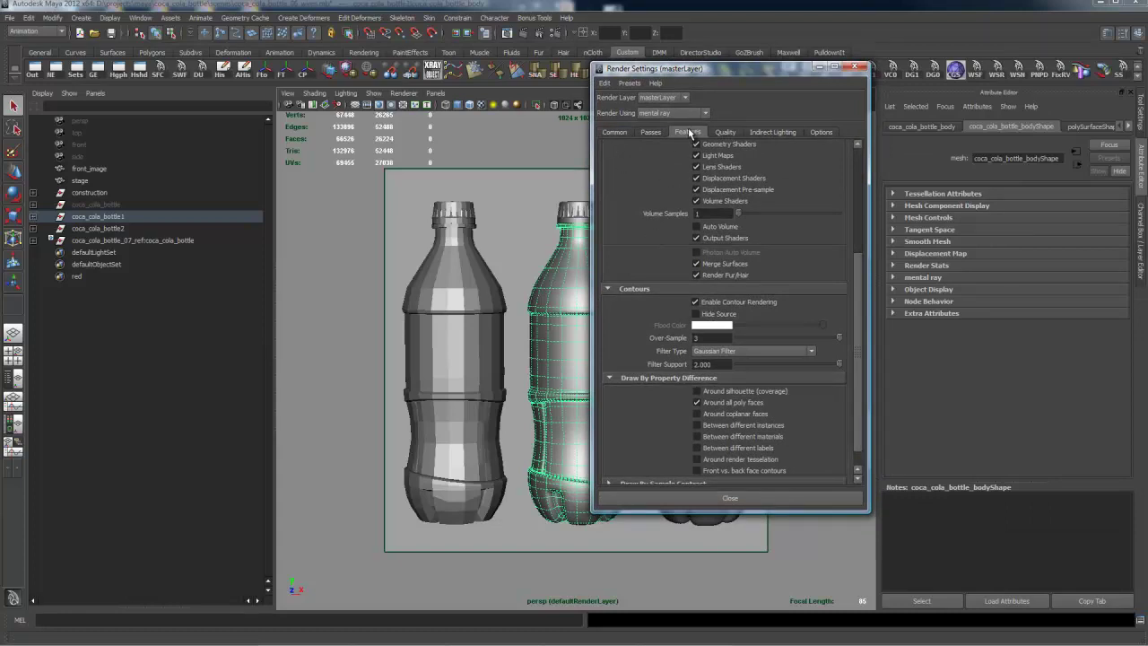
pyautogui.click(608, 289)
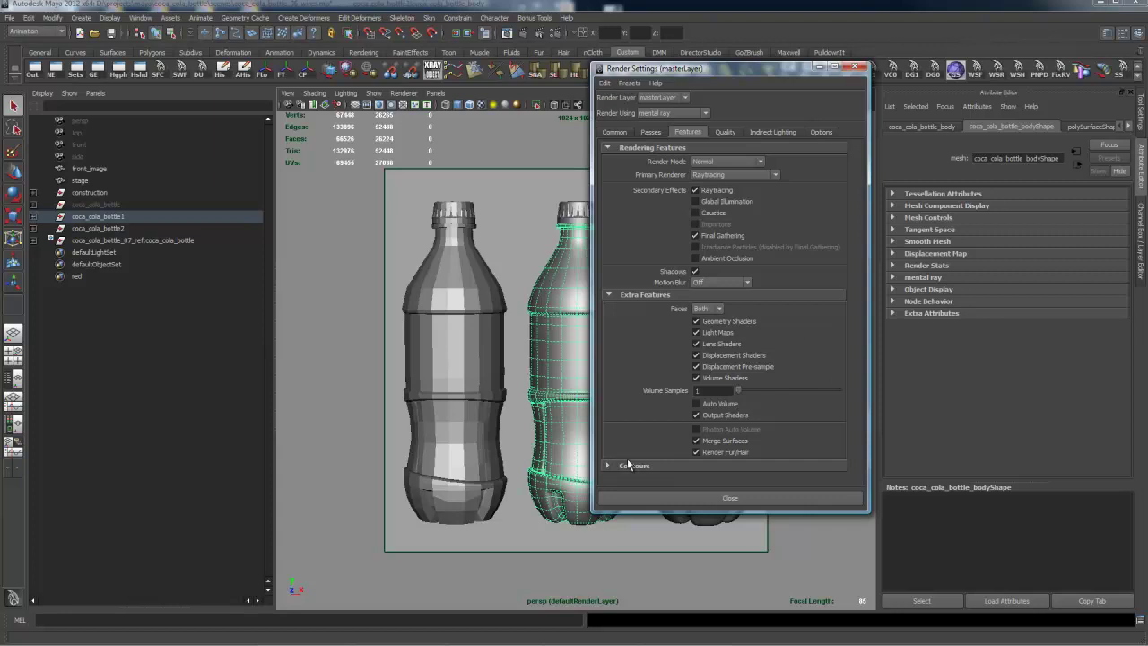
pyautogui.click(610, 295)
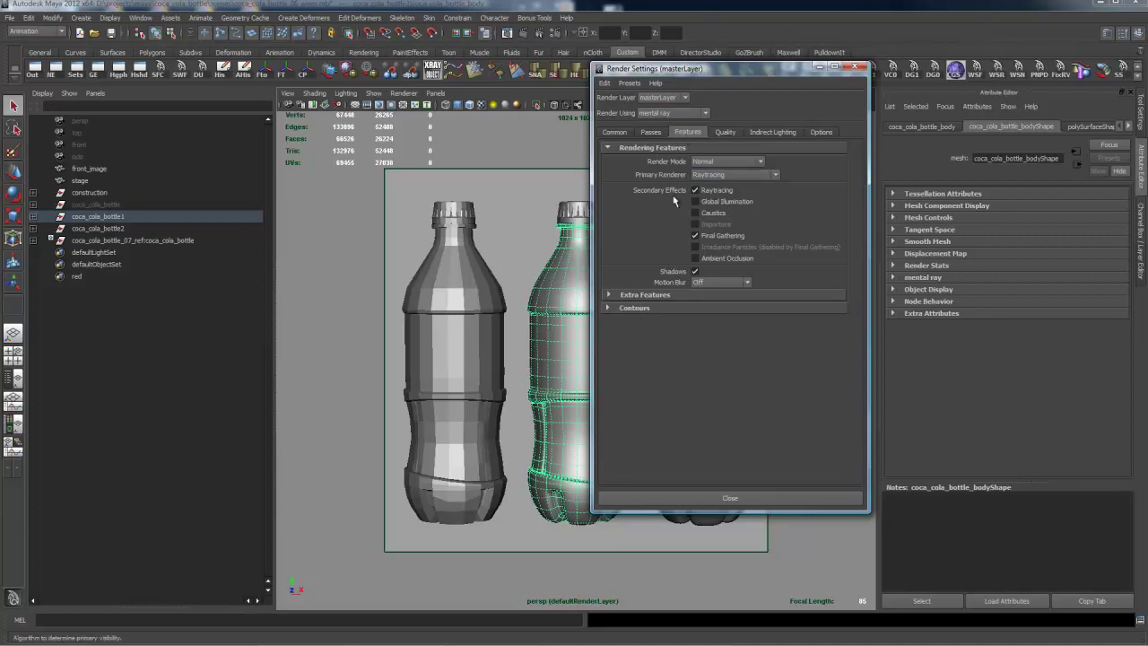
pyautogui.click(609, 309)
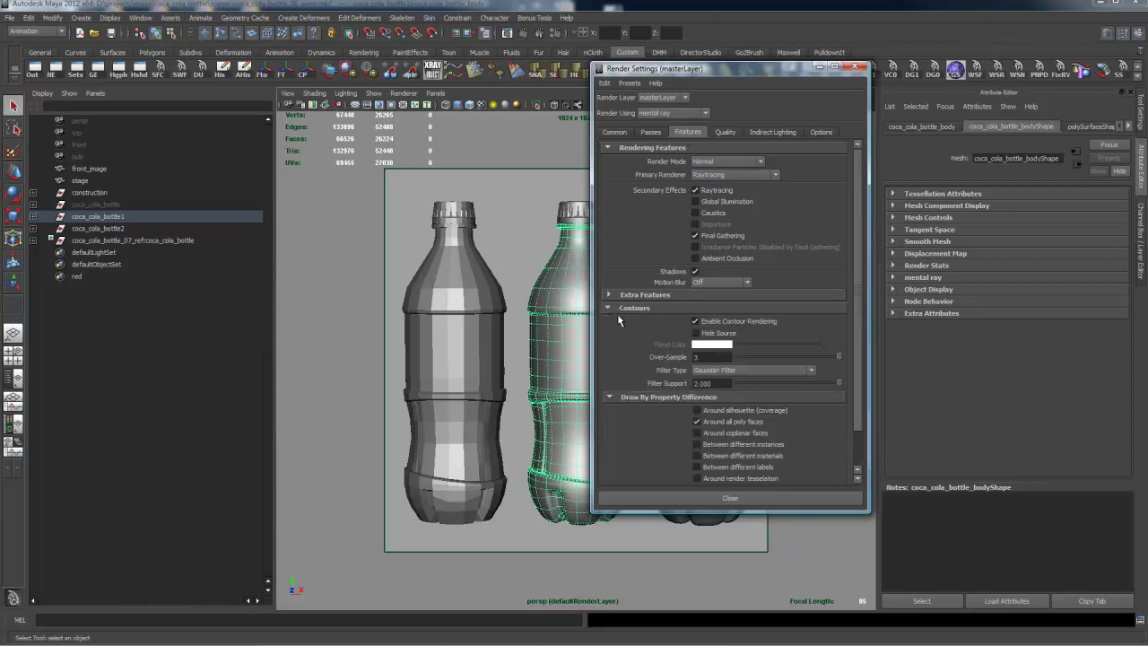
pyautogui.click(610, 401)
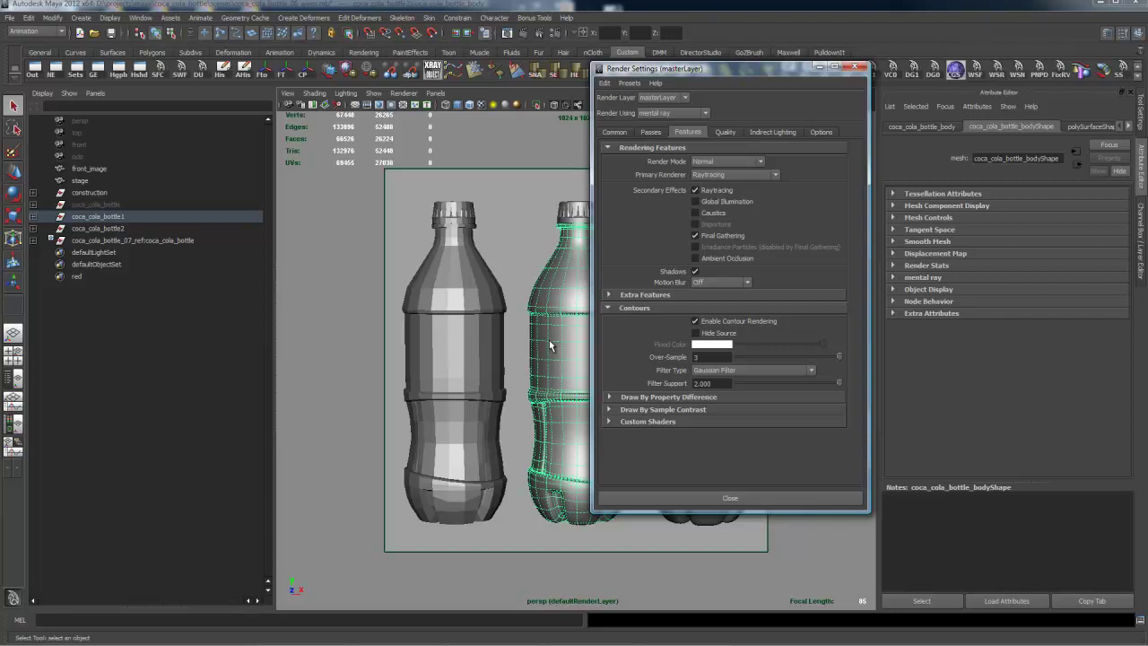
# - Toggle global contour rendering off and on, expand Draw By Property Difference, then close Render Settings
pyautogui.click(696, 321)
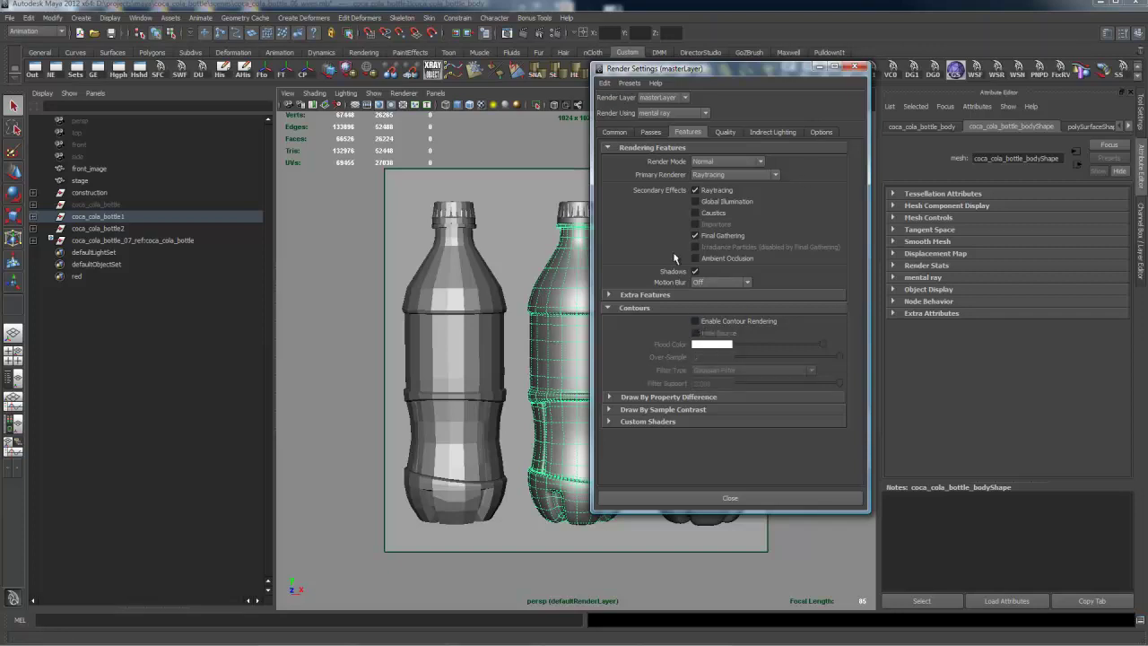
pyautogui.click(699, 322)
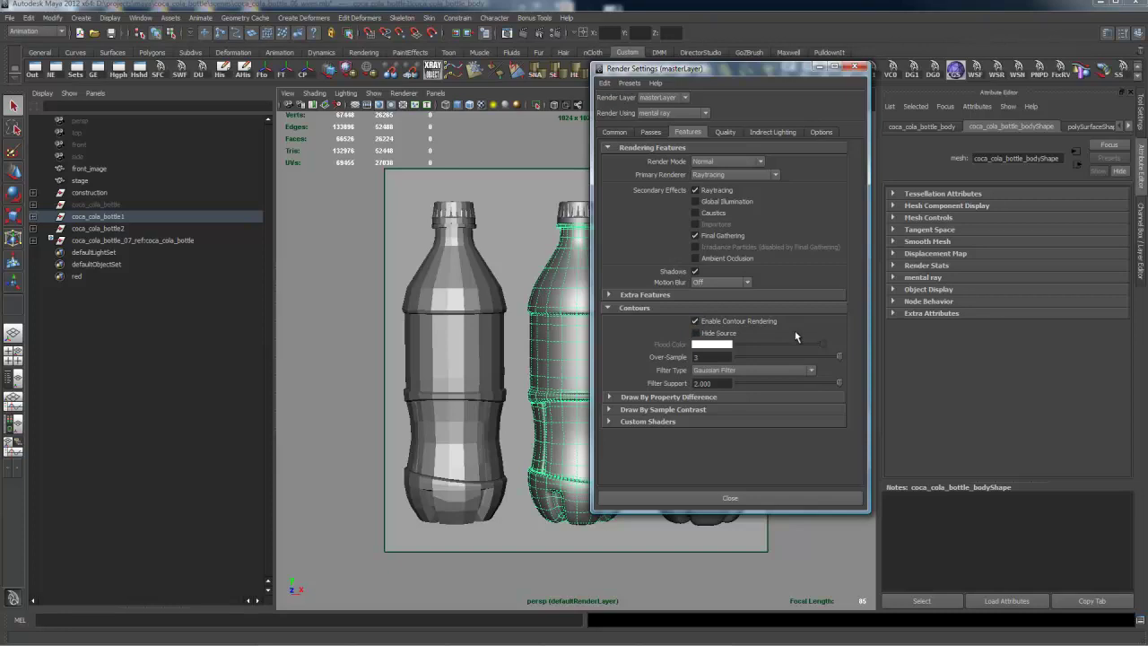
pyautogui.click(610, 399)
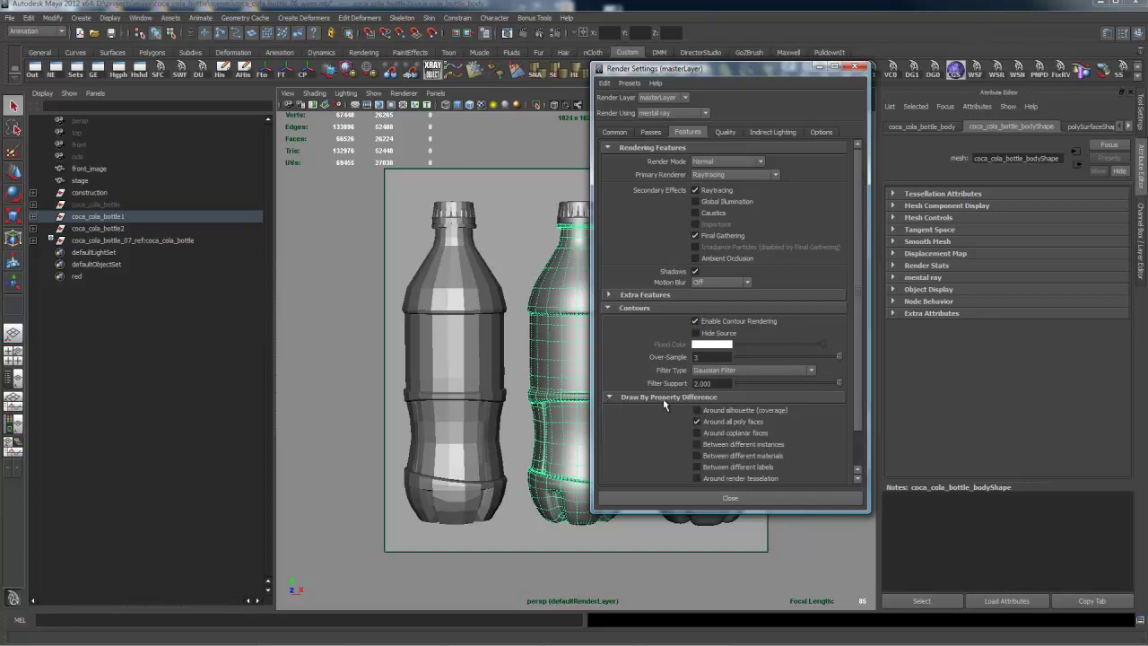
pyautogui.scroll(-2, 676, 408)
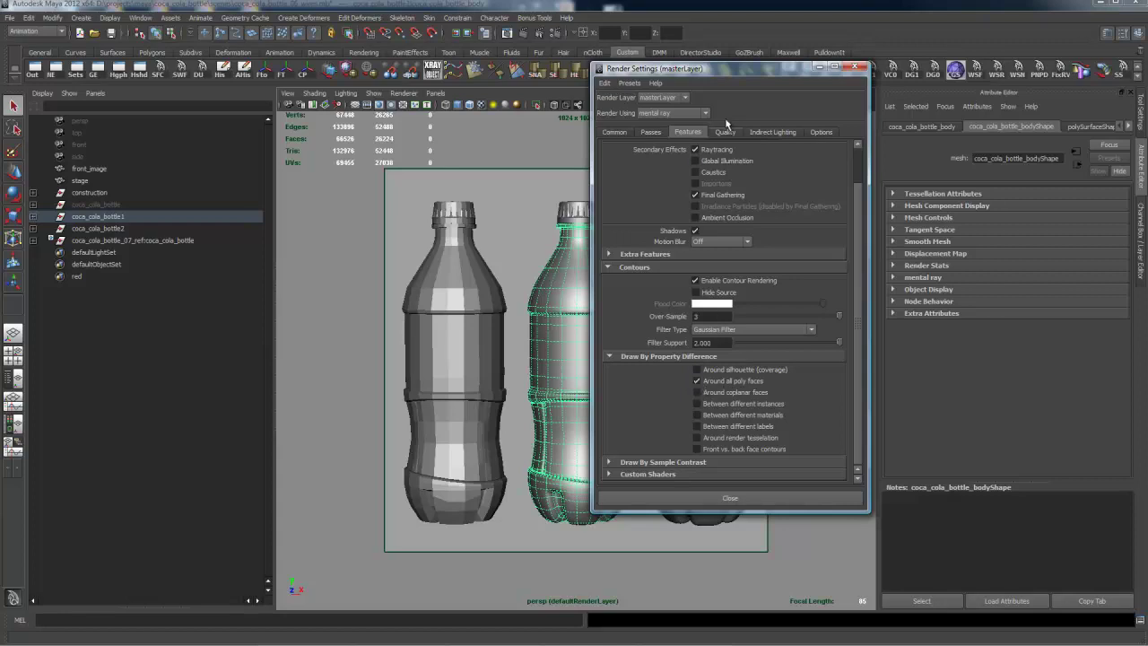
pyautogui.click(855, 68)
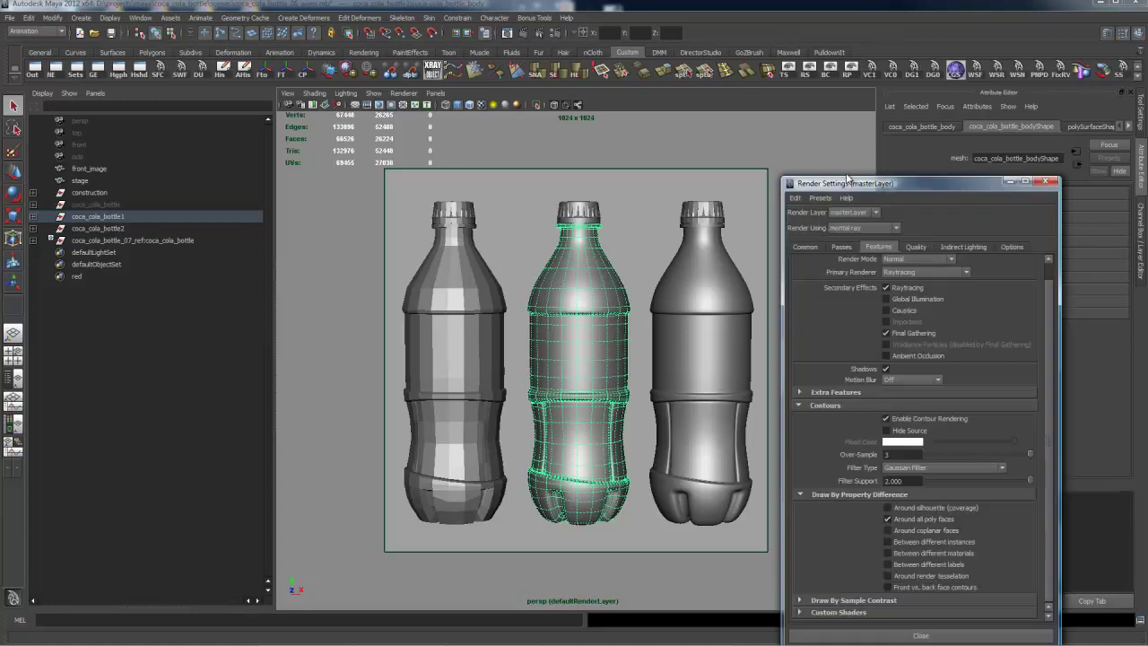
pyautogui.moveTo(871, 192); pyautogui.dragTo(718, 114)
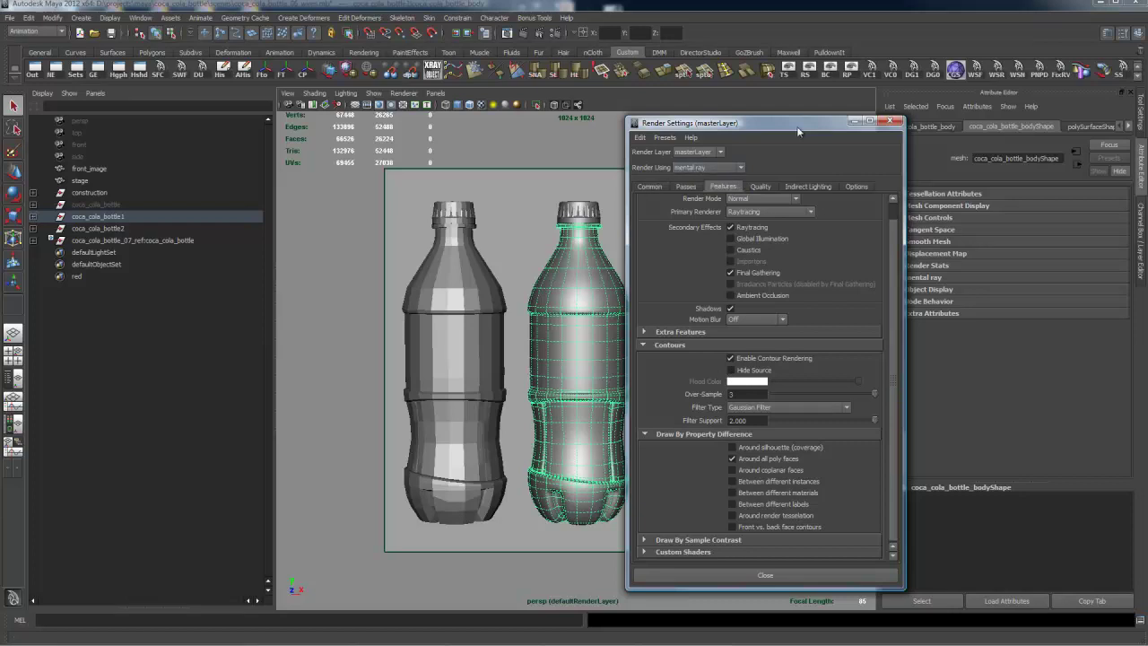
pyautogui.click(889, 121)
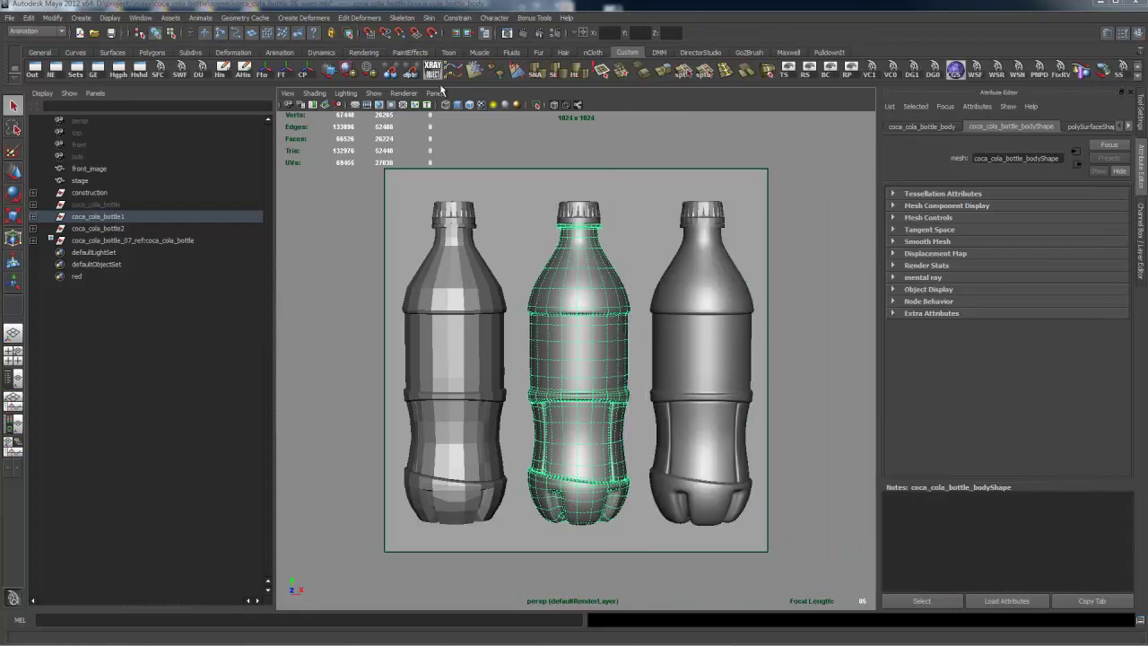
pyautogui.click(139, 18)
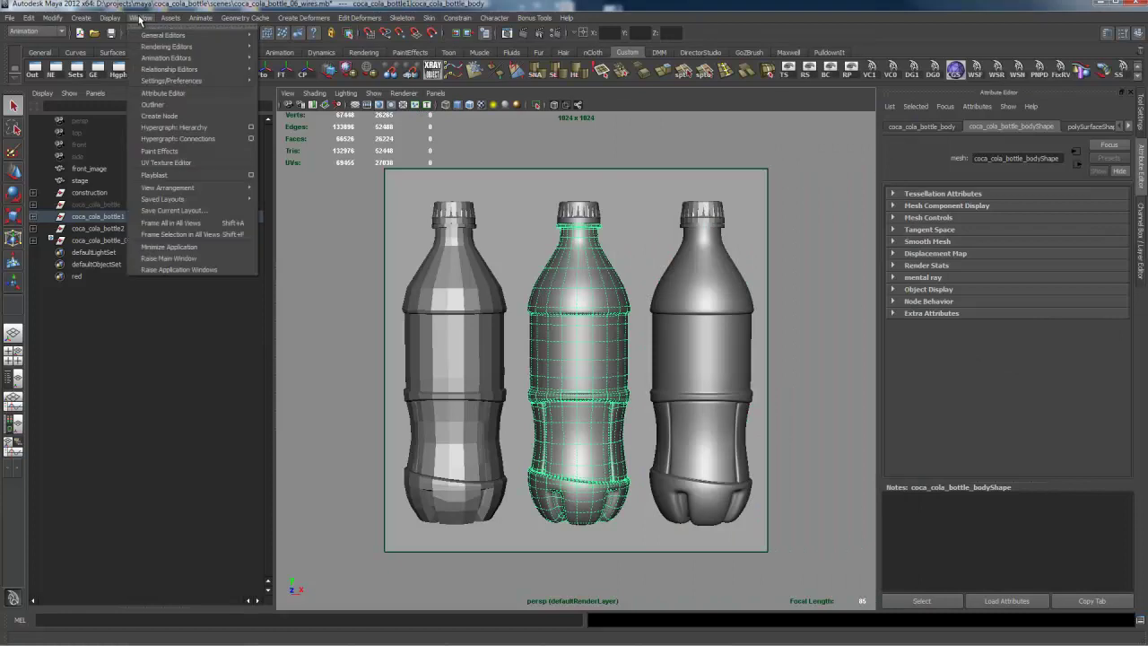
pyautogui.moveTo(174, 81)
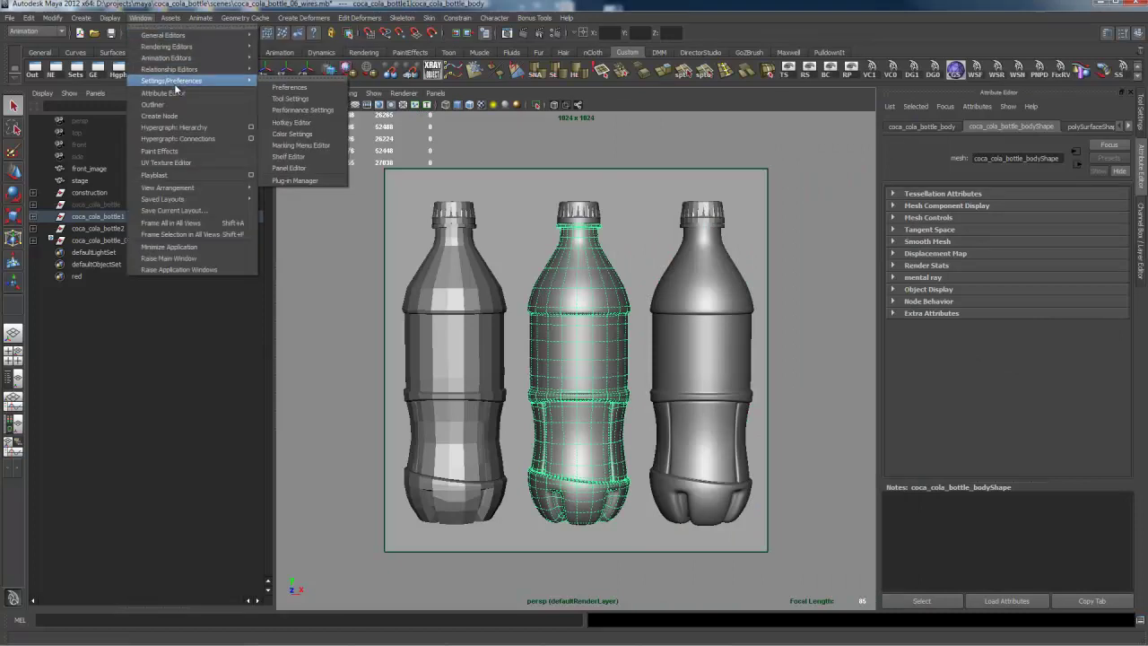
pyautogui.click(296, 181)
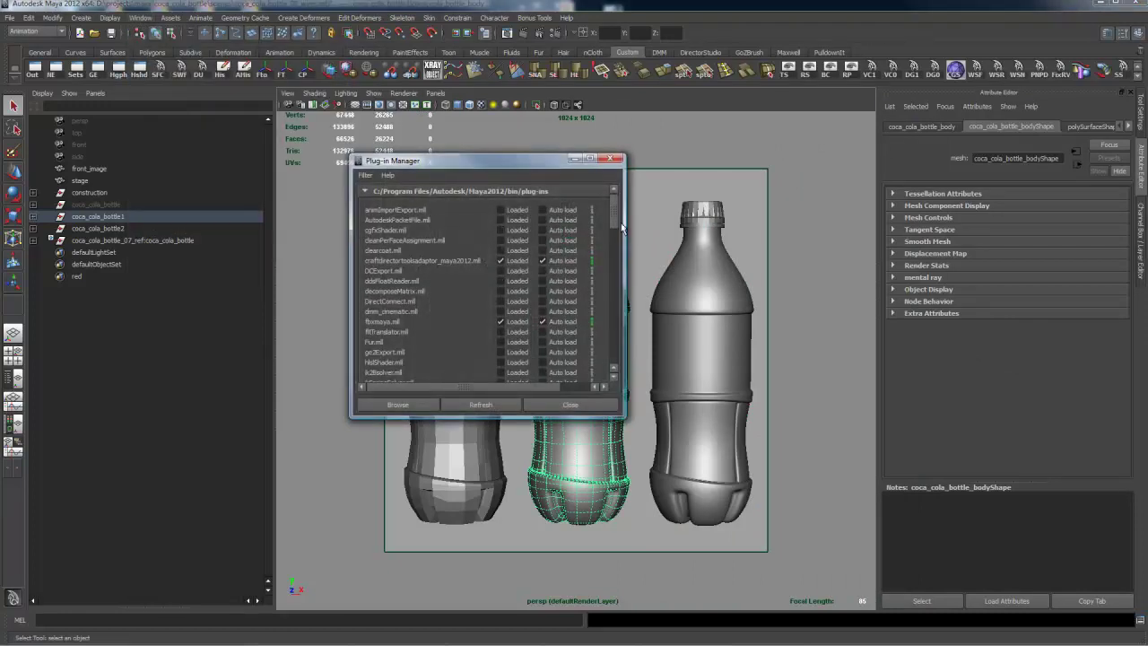
pyautogui.scroll(-5, 617, 220)
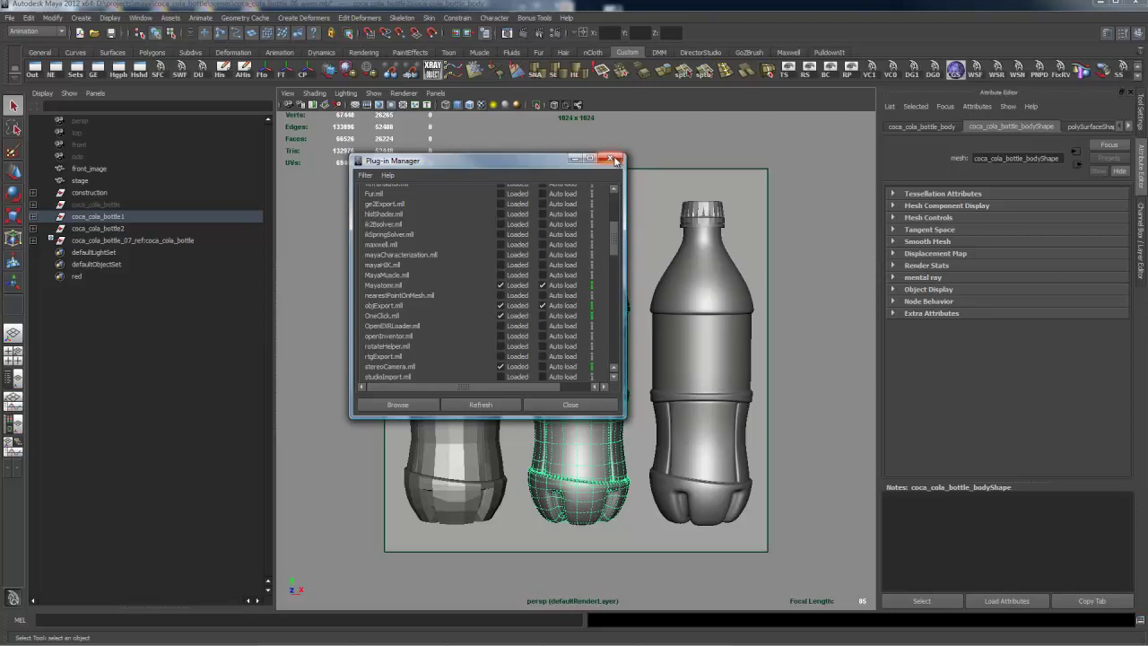
# - Close the plug-in list, confirm mental ray as the renderer, and close Render Settings
pyautogui.click(614, 159)
pyautogui.click(536, 32)
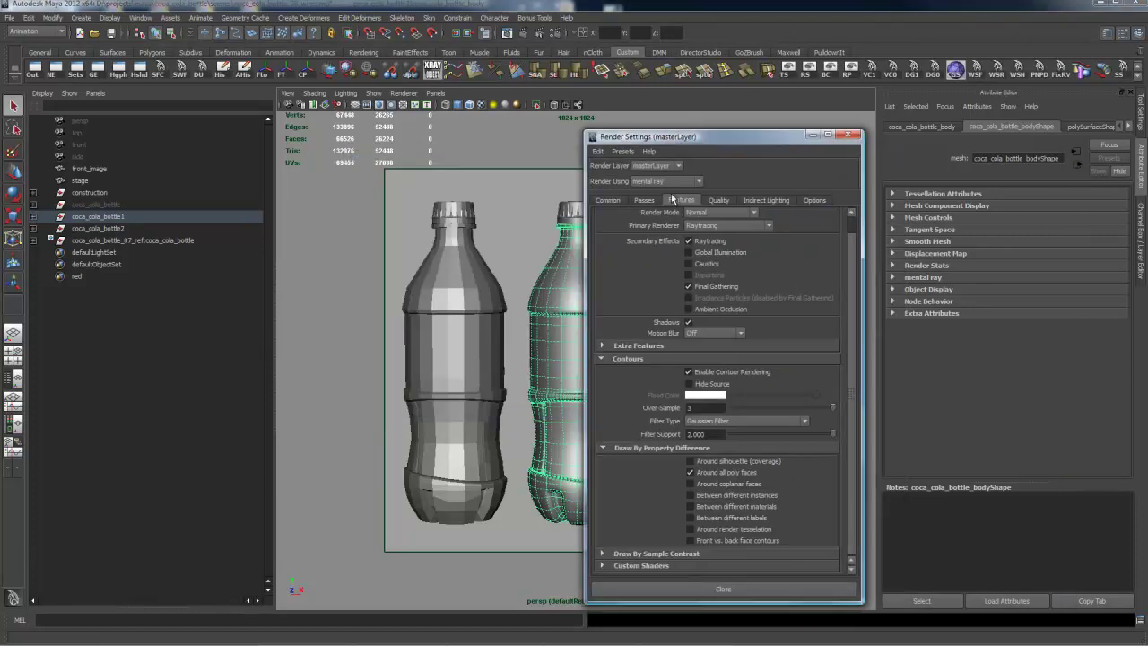
pyautogui.click(698, 182)
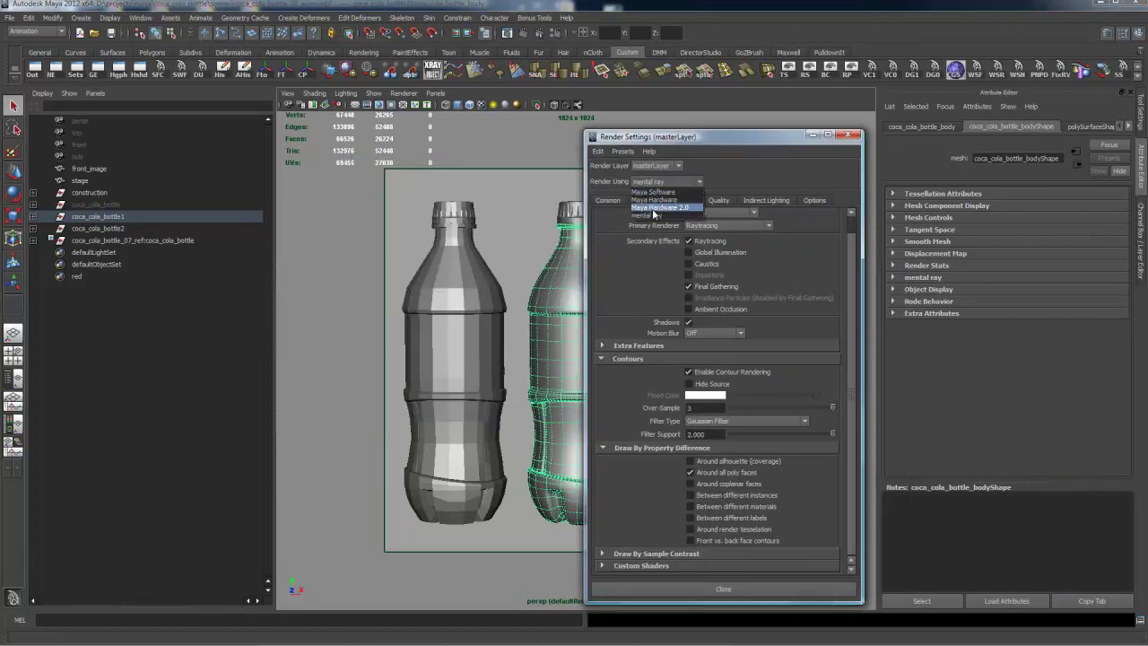
pyautogui.click(702, 183)
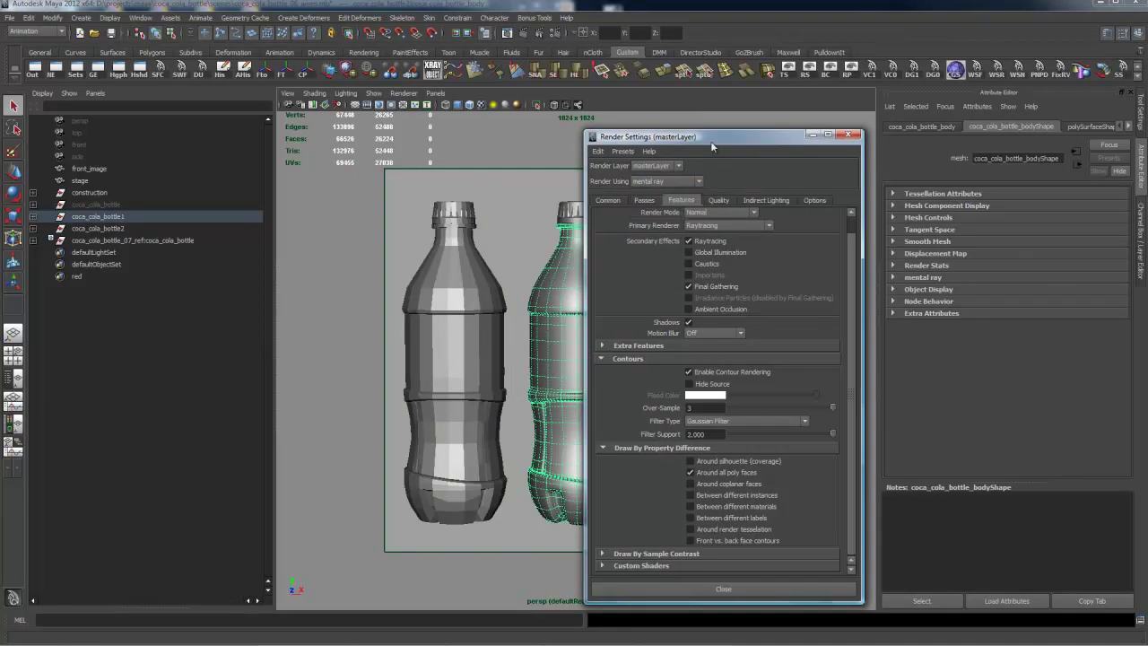
pyautogui.click(848, 135)
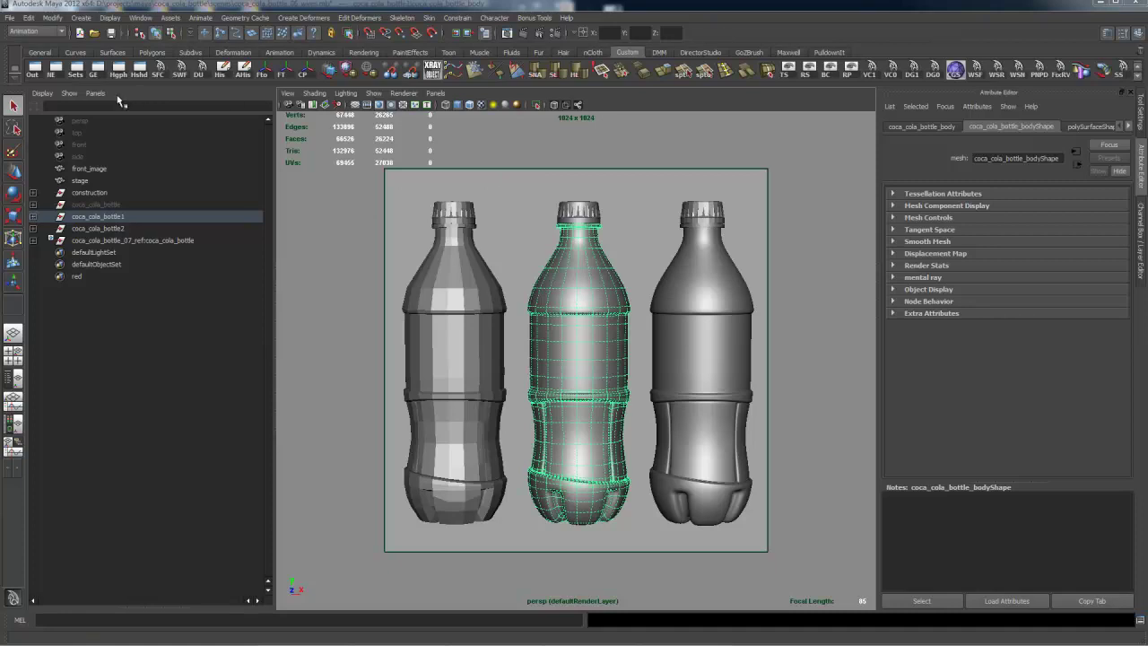
pyautogui.click(287, 105)
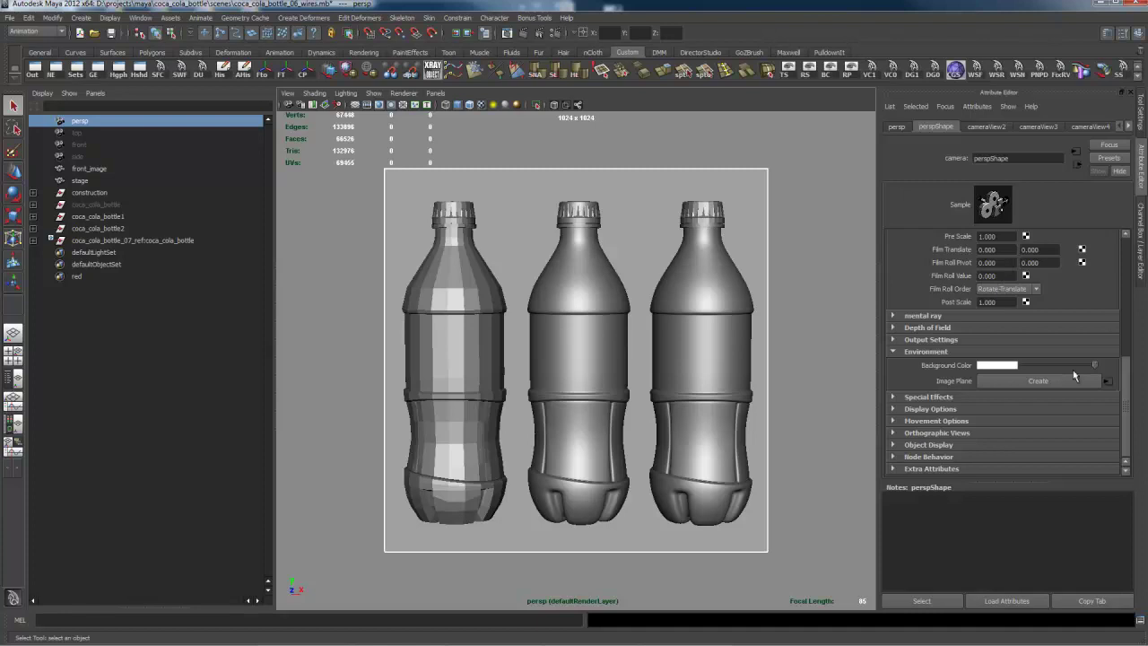
pyautogui.click(986, 366)
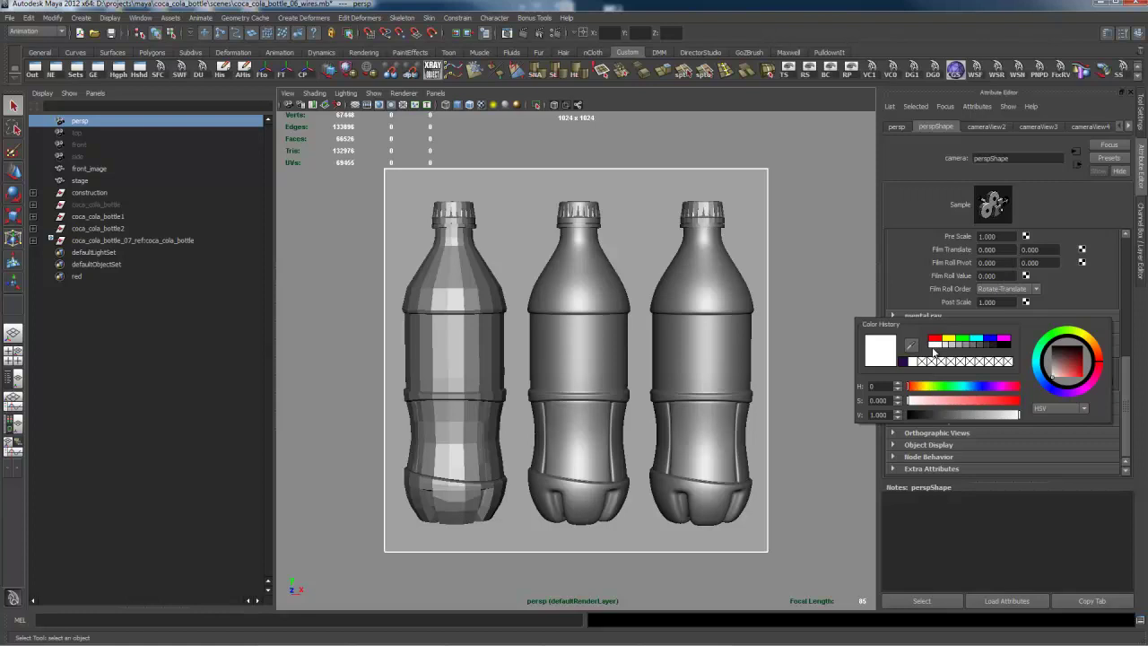
pyautogui.click(840, 161)
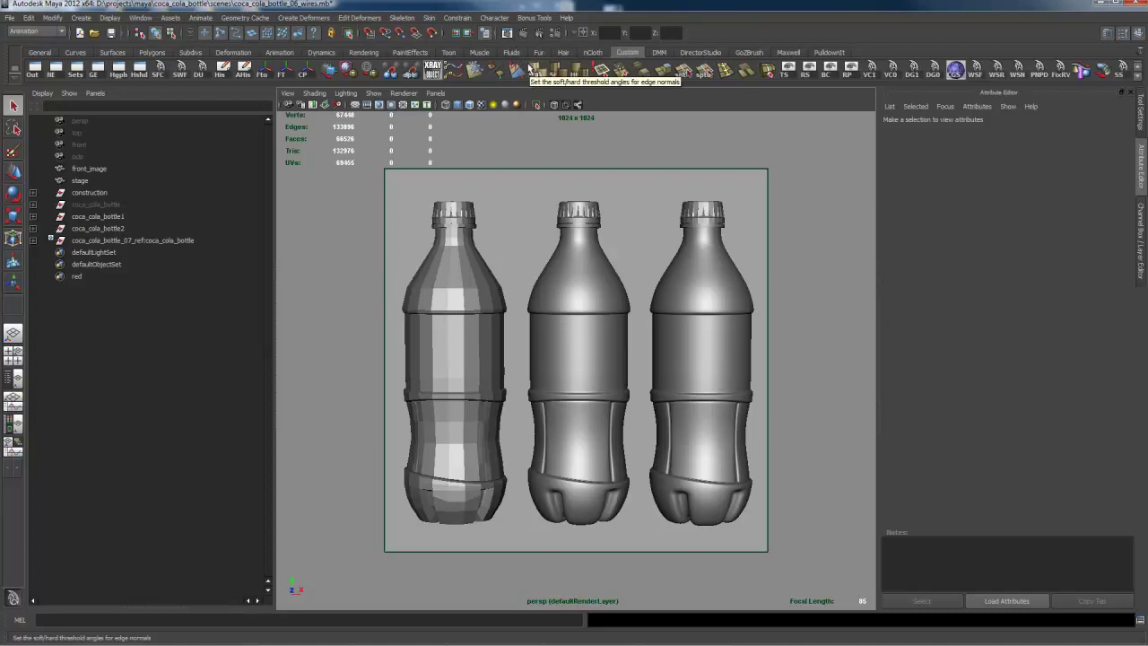
# - Render the current frame with mental ray to show contour wireframes in Render View
pyautogui.click(526, 36)
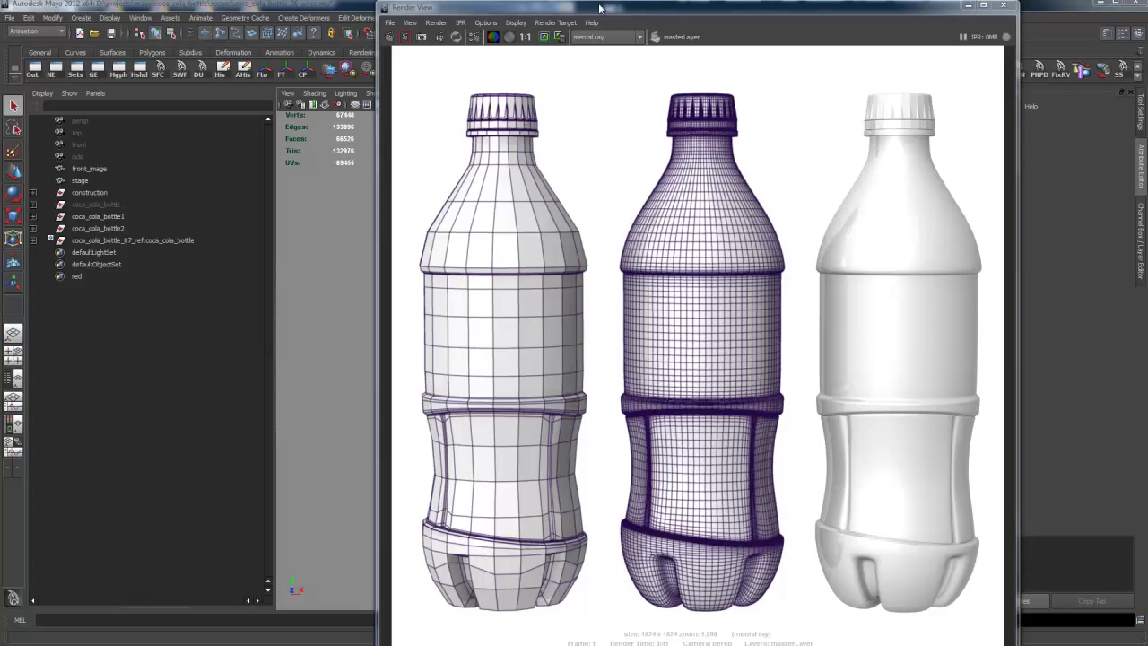
# - Slide Render View aside to compare with the middle bottle, then move it off-screen
pyautogui.moveTo(602, 9); pyautogui.dragTo(1028, 15)
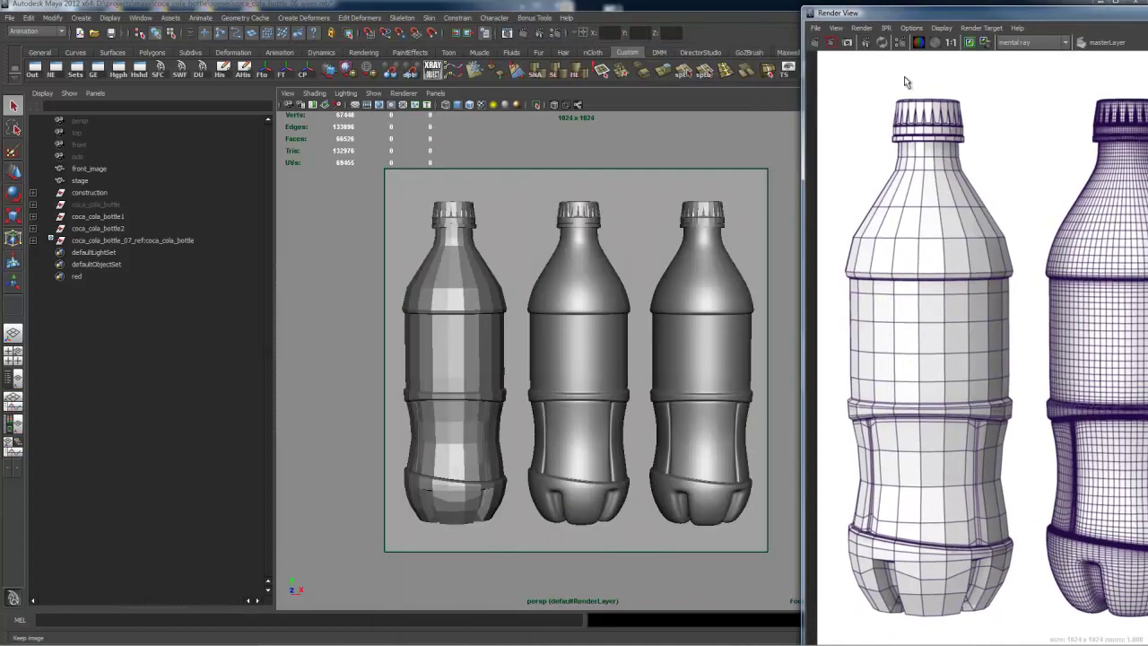
pyautogui.click(587, 339)
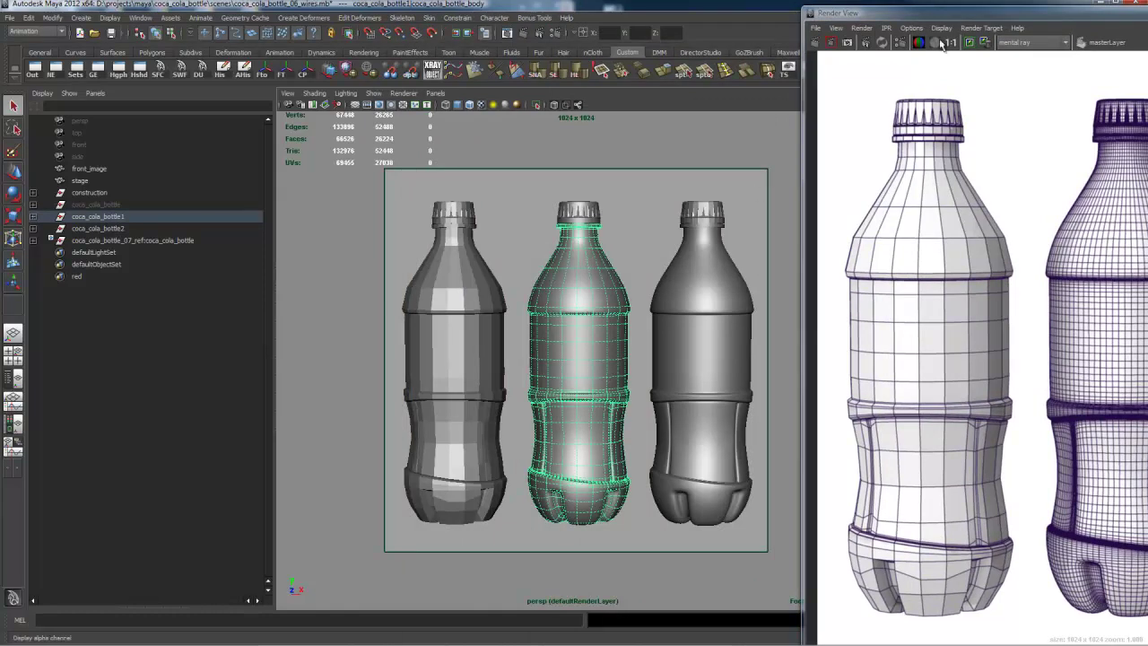
pyautogui.moveTo(947, 17); pyautogui.dragTo(800, 5)
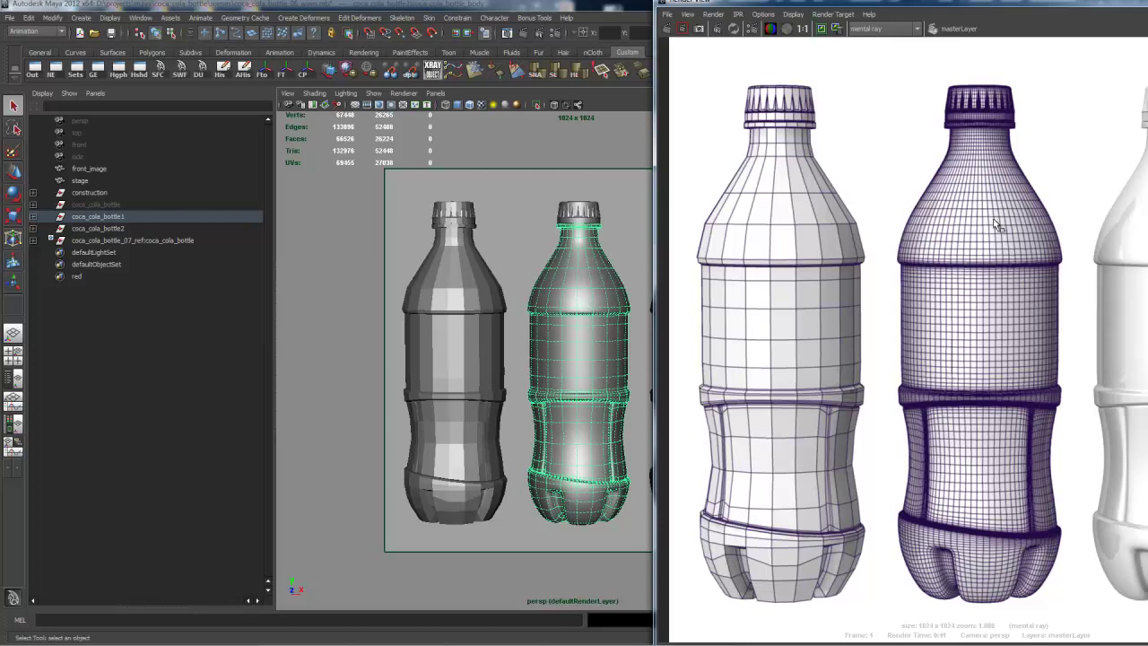
pyautogui.moveTo(998, 4); pyautogui.dragTo(591, 16)
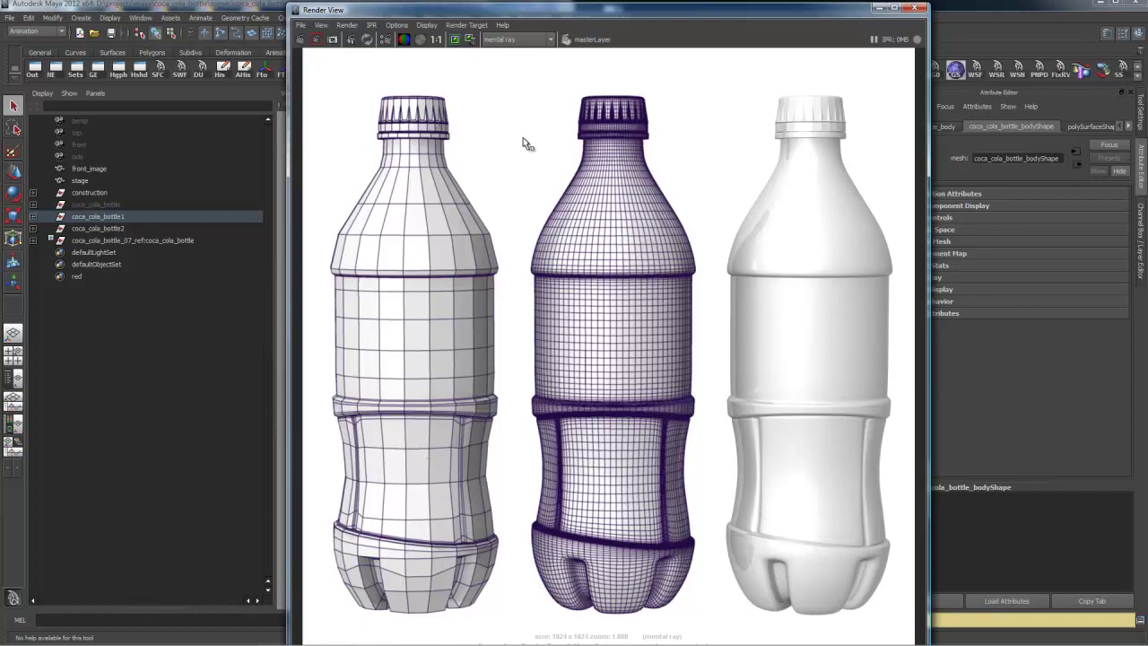
pyautogui.moveTo(628, 15); pyautogui.dragTo(1147, 15)
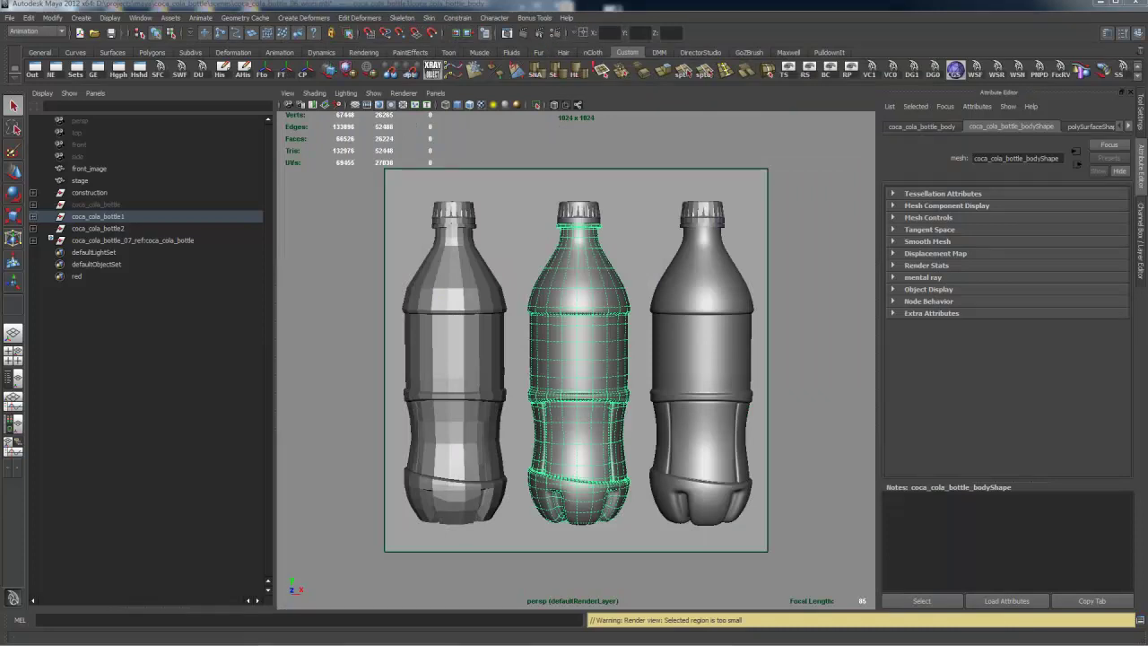
# - In mental ray's Contours options, enable Hide Source and keep Flood Color white
pyautogui.moveTo(929, 60); pyautogui.dragTo(659, 60)
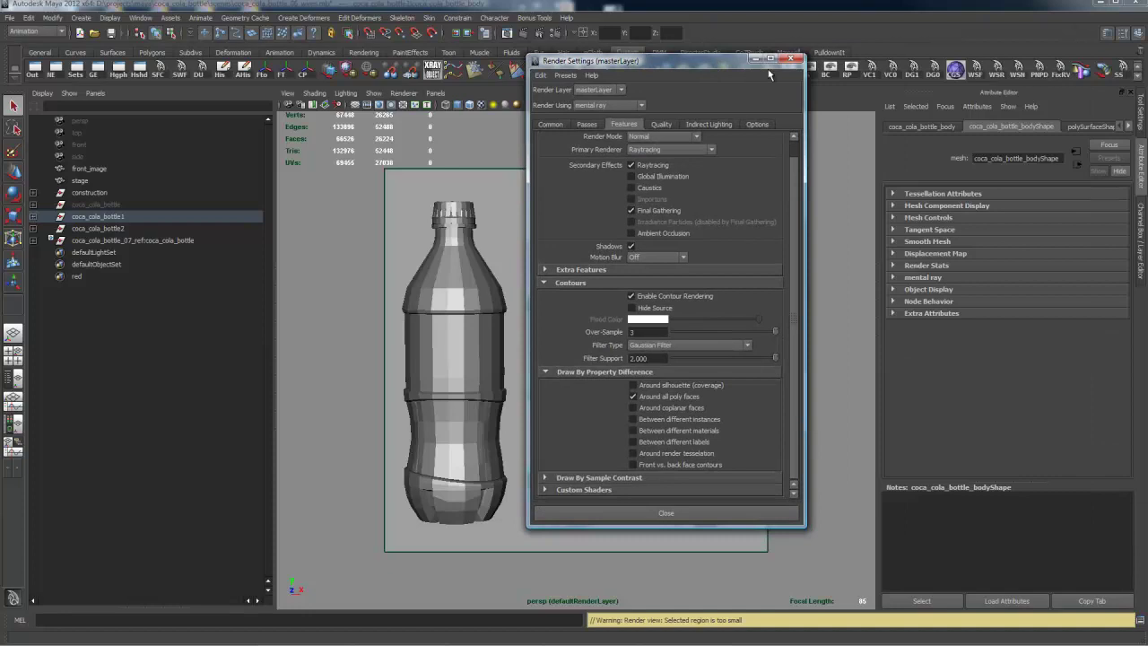
pyautogui.click(805, 55)
pyautogui.click(555, 33)
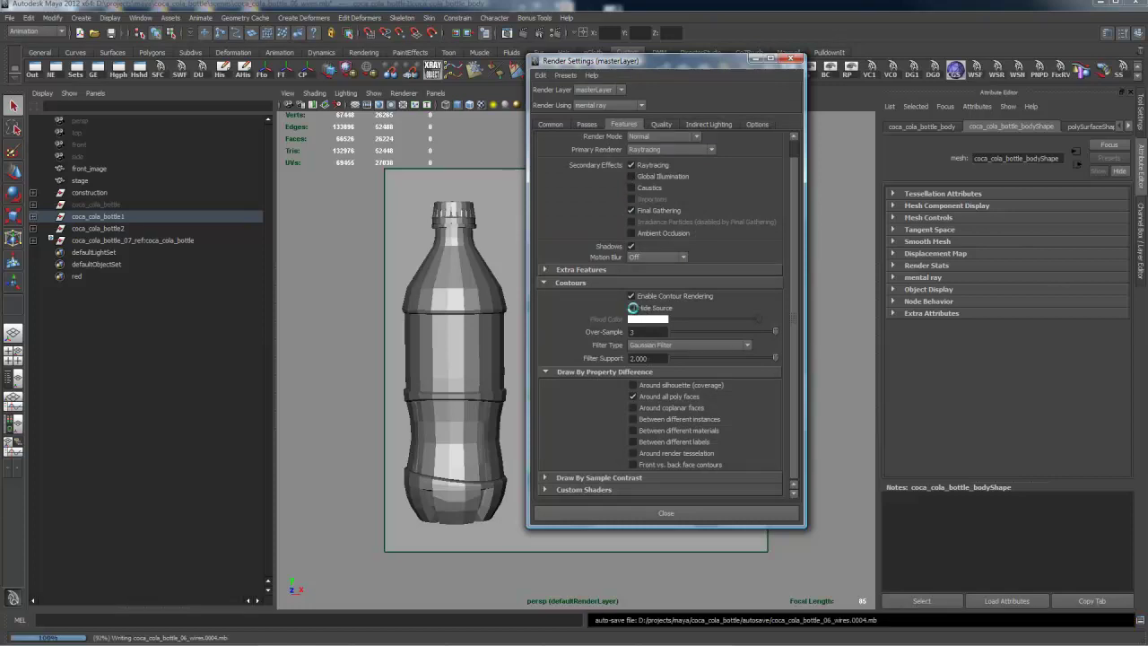
pyautogui.click(631, 308)
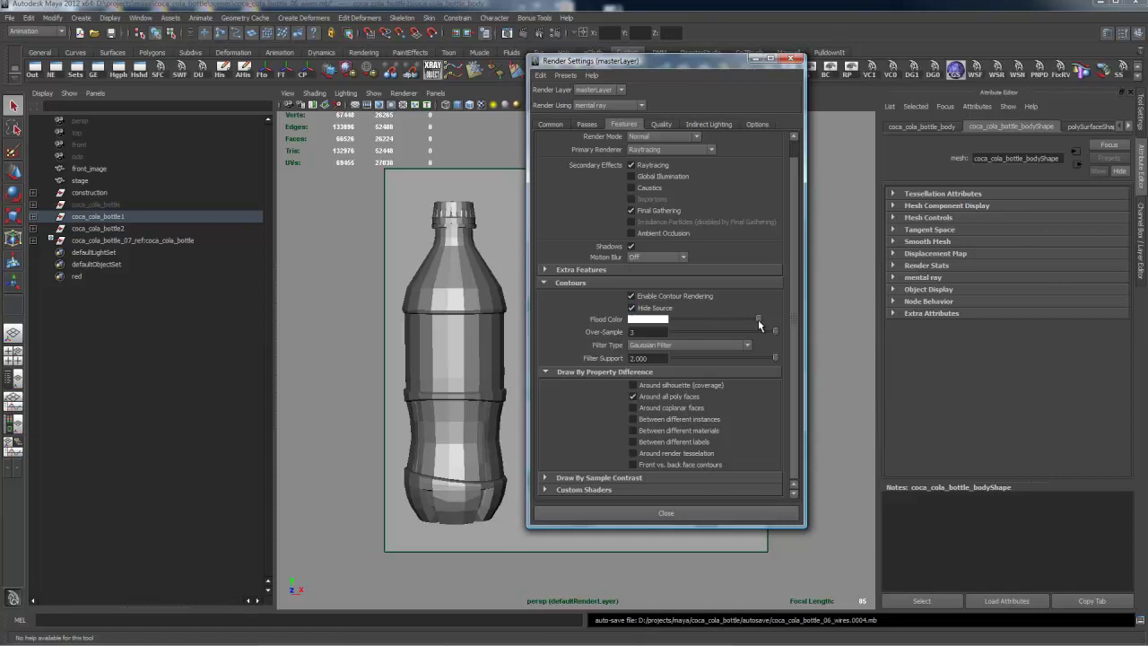
pyautogui.moveTo(758, 323); pyautogui.dragTo(791, 319)
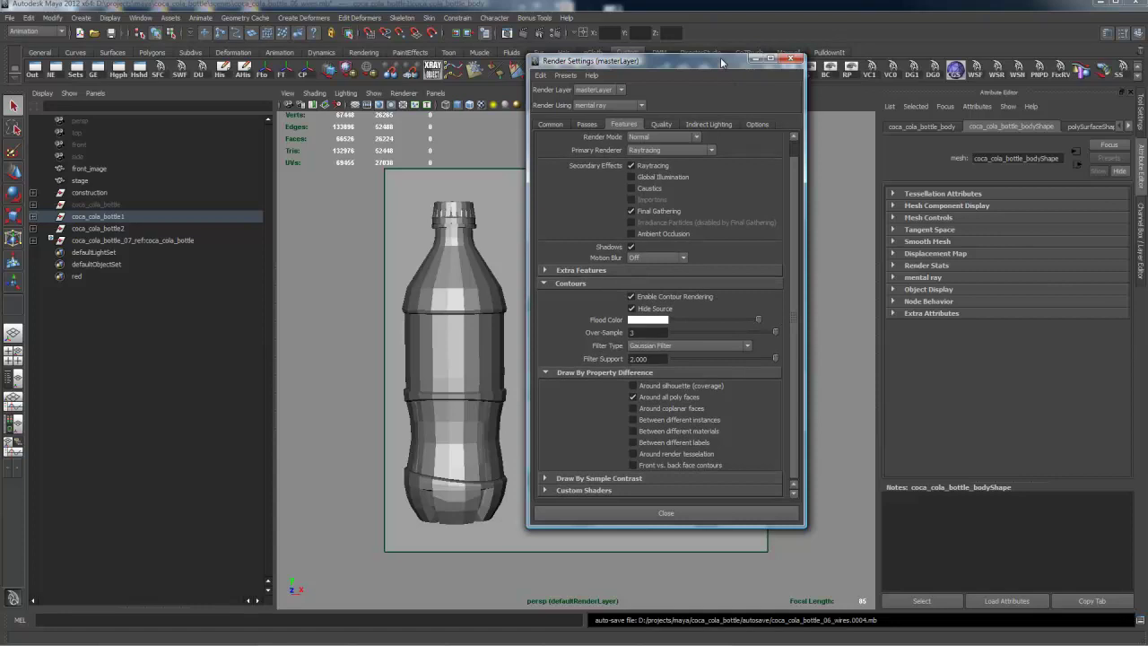
pyautogui.moveTo(720, 56); pyautogui.dragTo(543, 66)
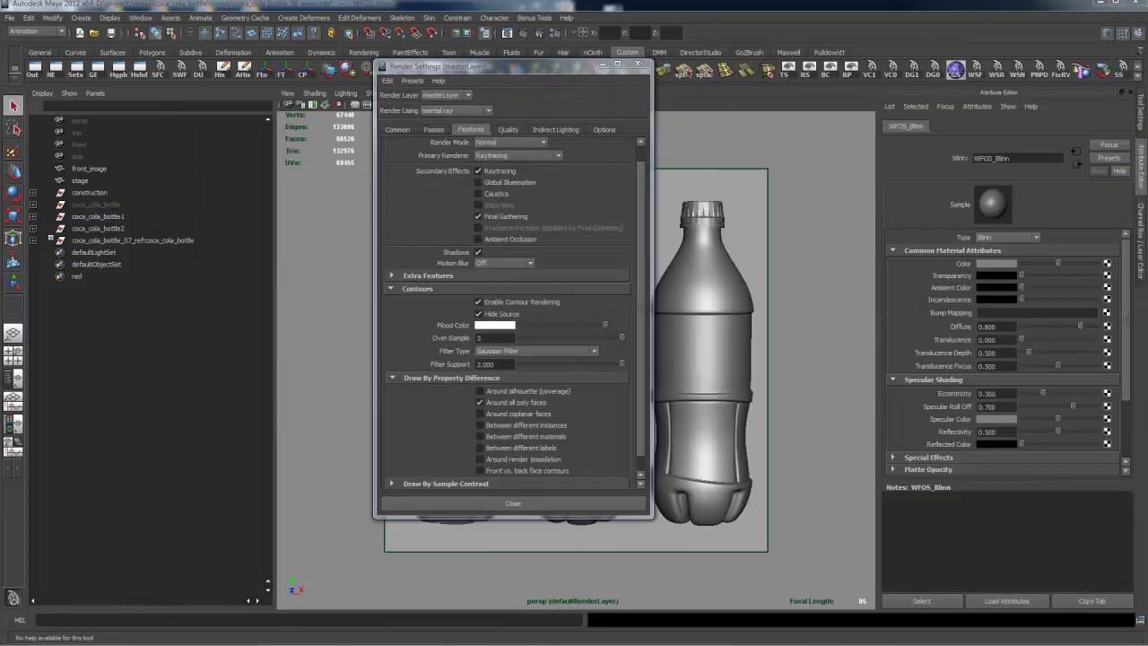
# - Drag the blinn2SG Contours Color slider fully left to make the contour lines black
pyautogui.click(1075, 163)
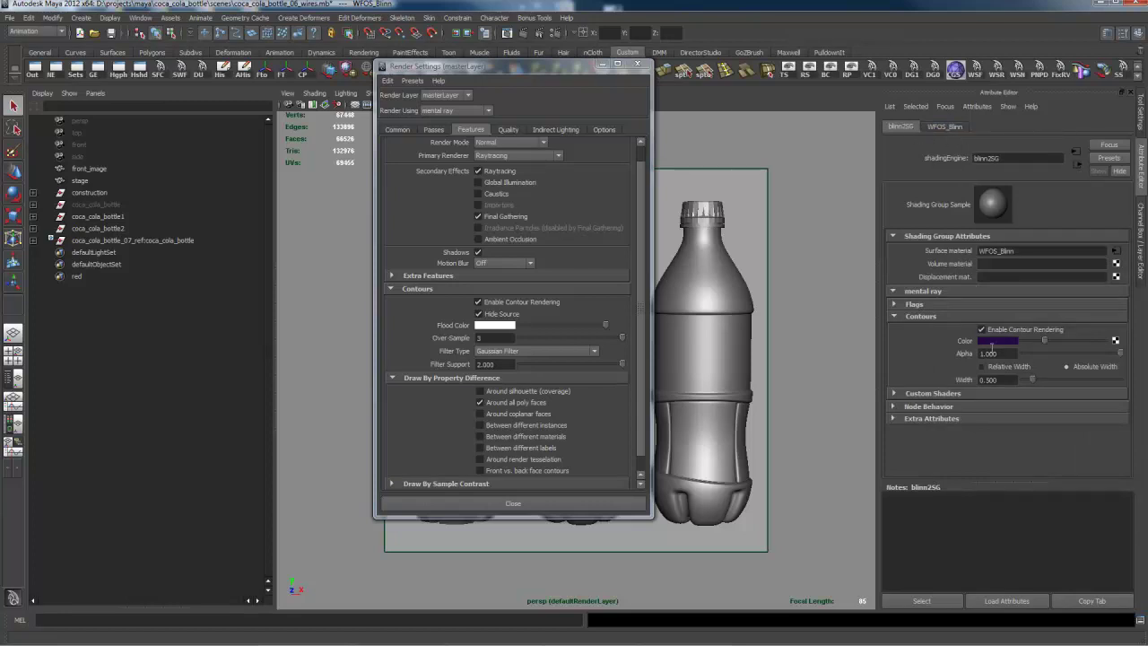
pyautogui.moveTo(1045, 348); pyautogui.dragTo(1023, 347)
pyautogui.moveTo(568, 66); pyautogui.dragTo(822, 155)
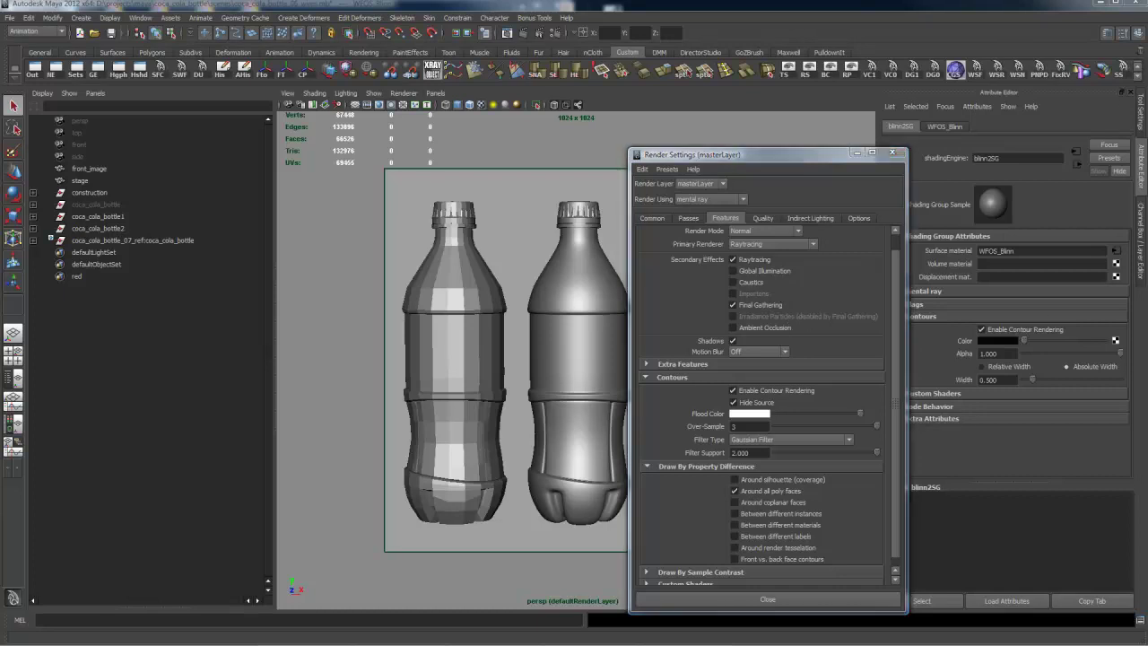
# - Redo the previous render with the new contour settings, then shift Render View aside to reveal Render Settings
pyautogui.moveTo(1147, 45); pyautogui.dragTo(659, 4)
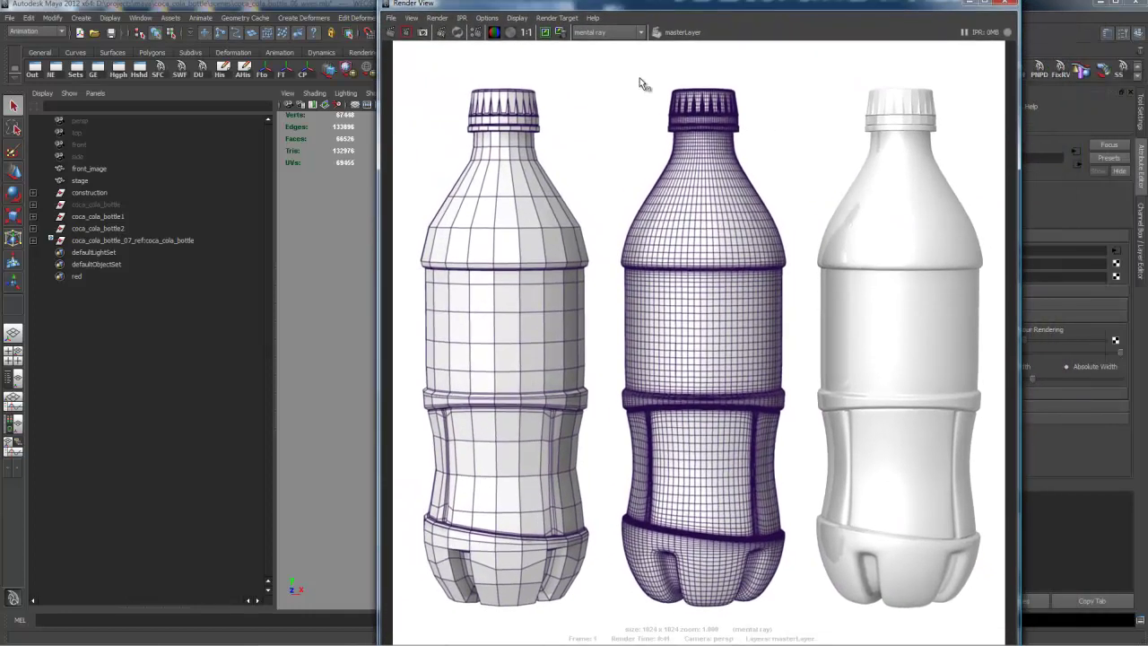
pyautogui.click(391, 33)
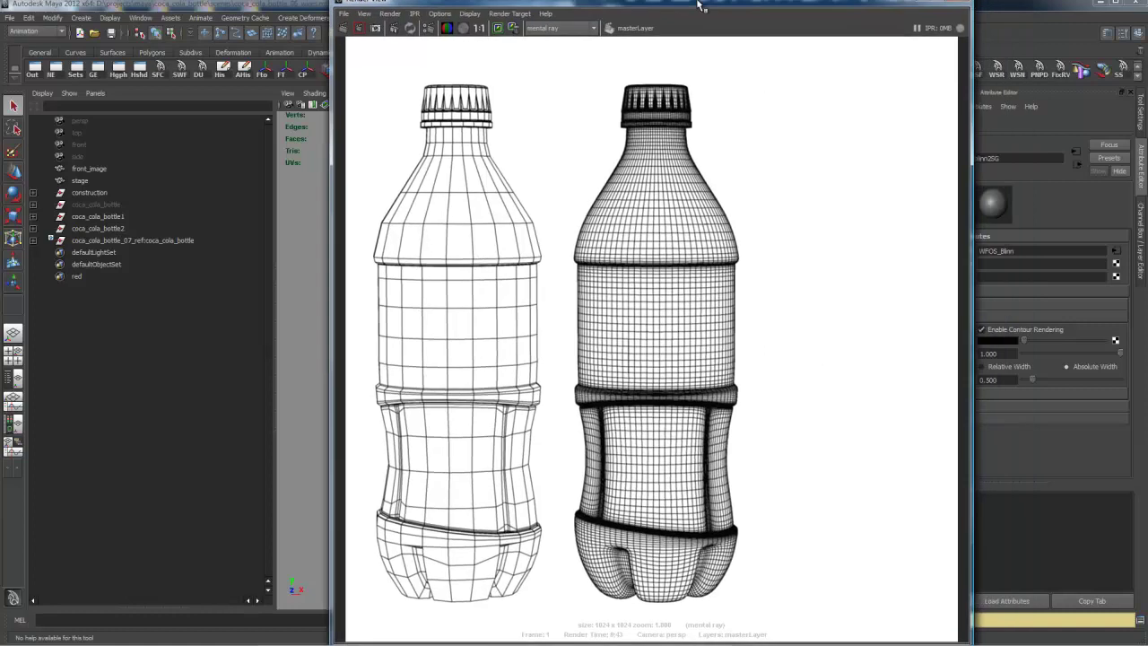
pyautogui.moveTo(750, 7); pyautogui.dragTo(703, 4)
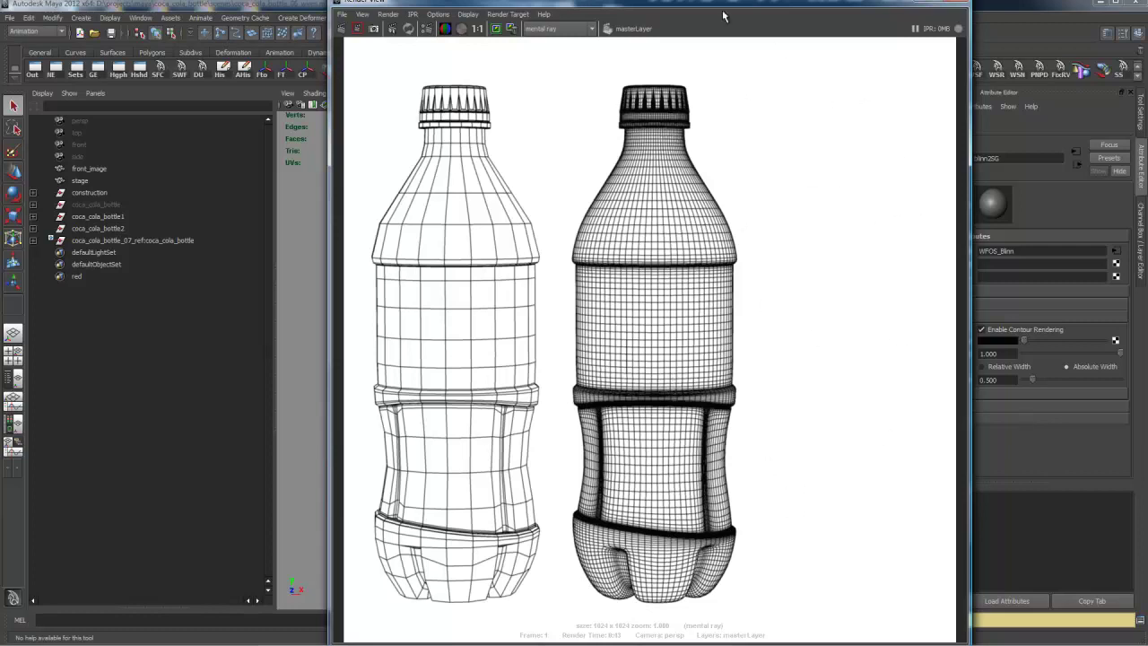
pyautogui.moveTo(723, 7); pyautogui.dragTo(807, 24)
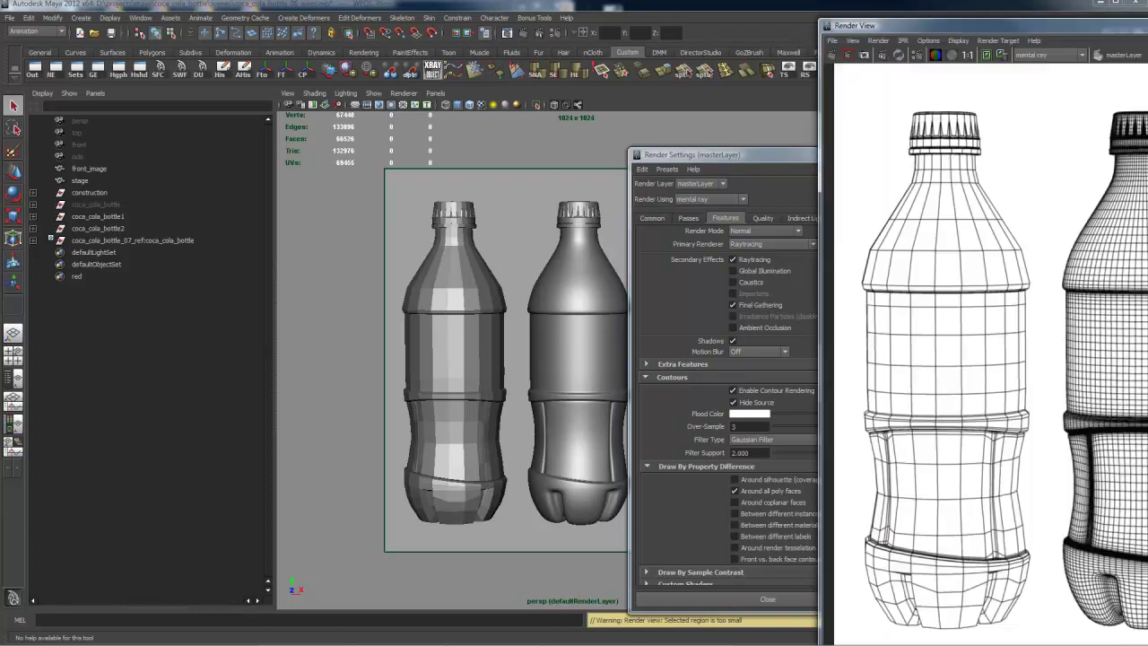
# - Inspect the black wireframe render at screen centre, then move Render View off screen
pyautogui.moveTo(986, 7); pyautogui.dragTo(644, 13)
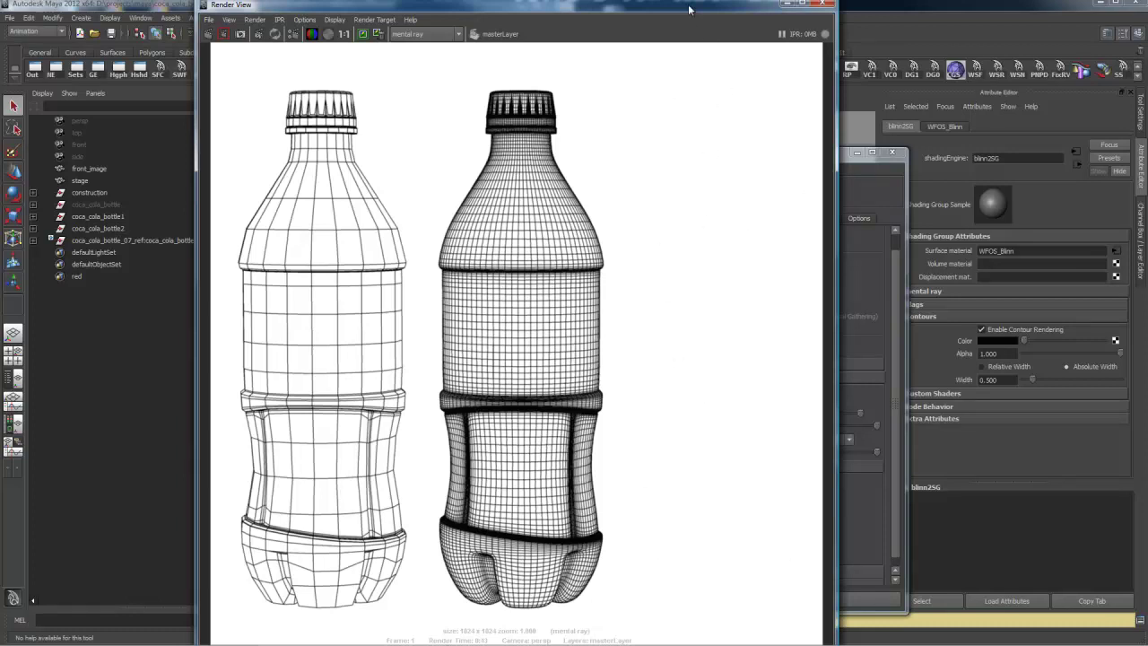
pyautogui.click(821, 3)
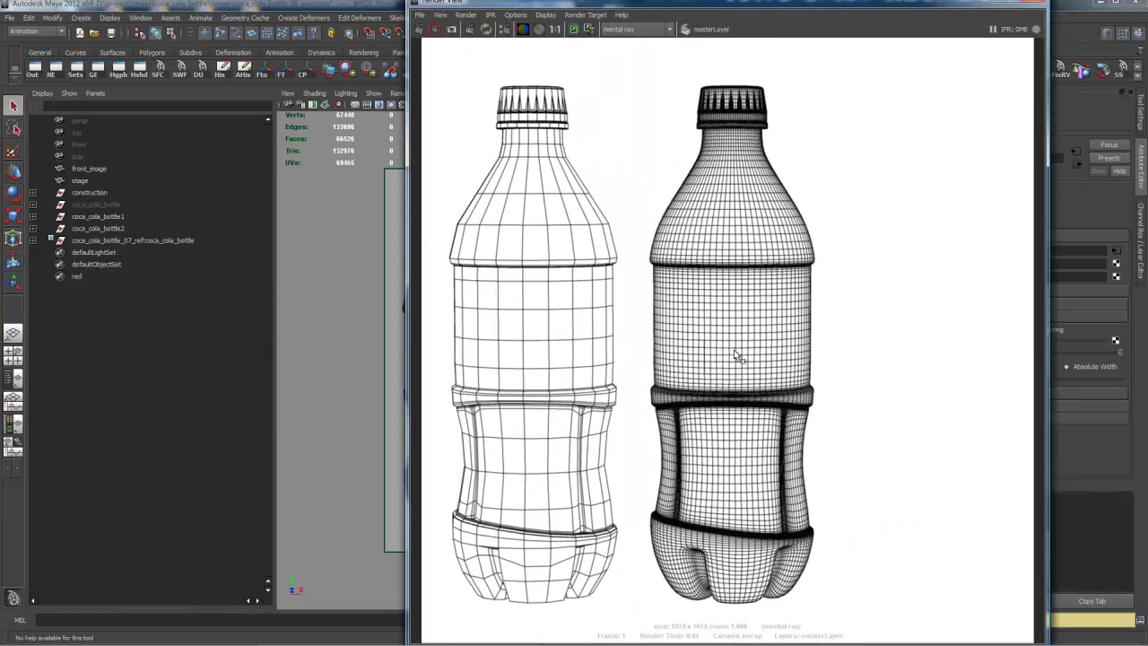
pyautogui.moveTo(759, 7); pyautogui.dragTo(1147, 9)
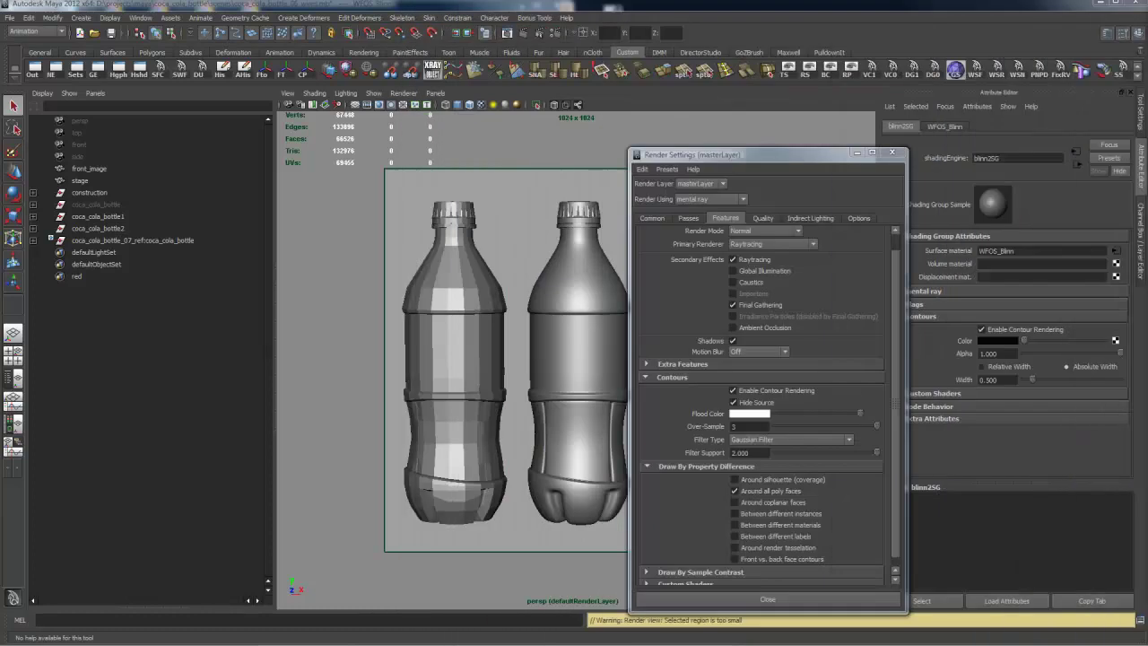
# - Check the flood colour is white, close Render Settings, and check the persp camera's background colour
pyautogui.click(748, 415)
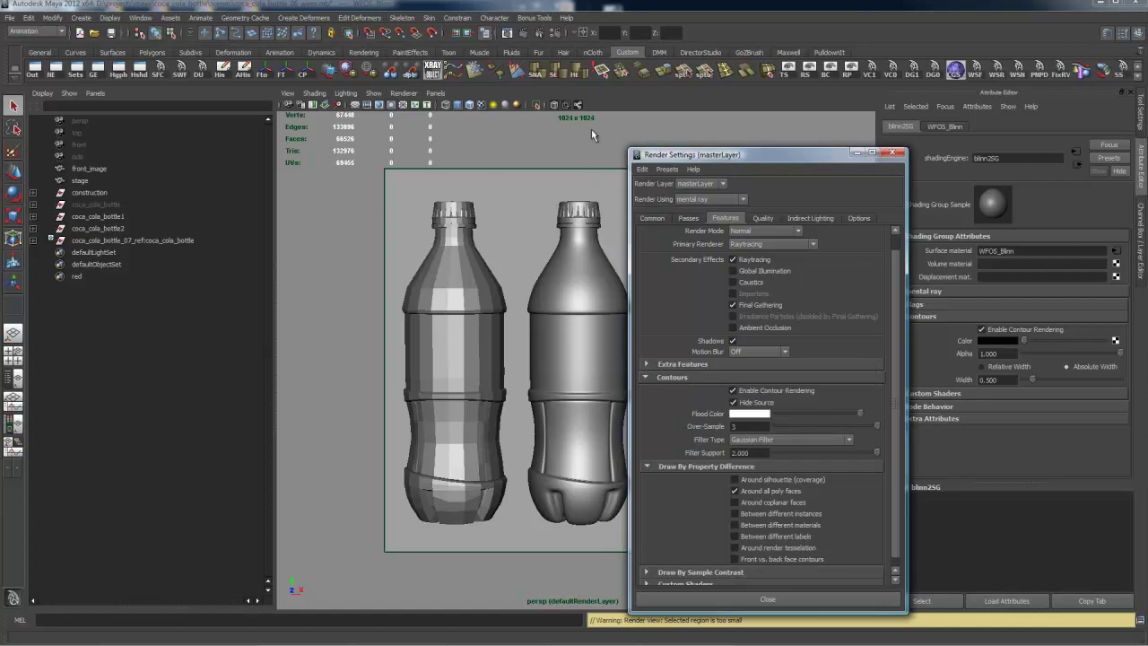
pyautogui.click(556, 132)
pyautogui.click(287, 104)
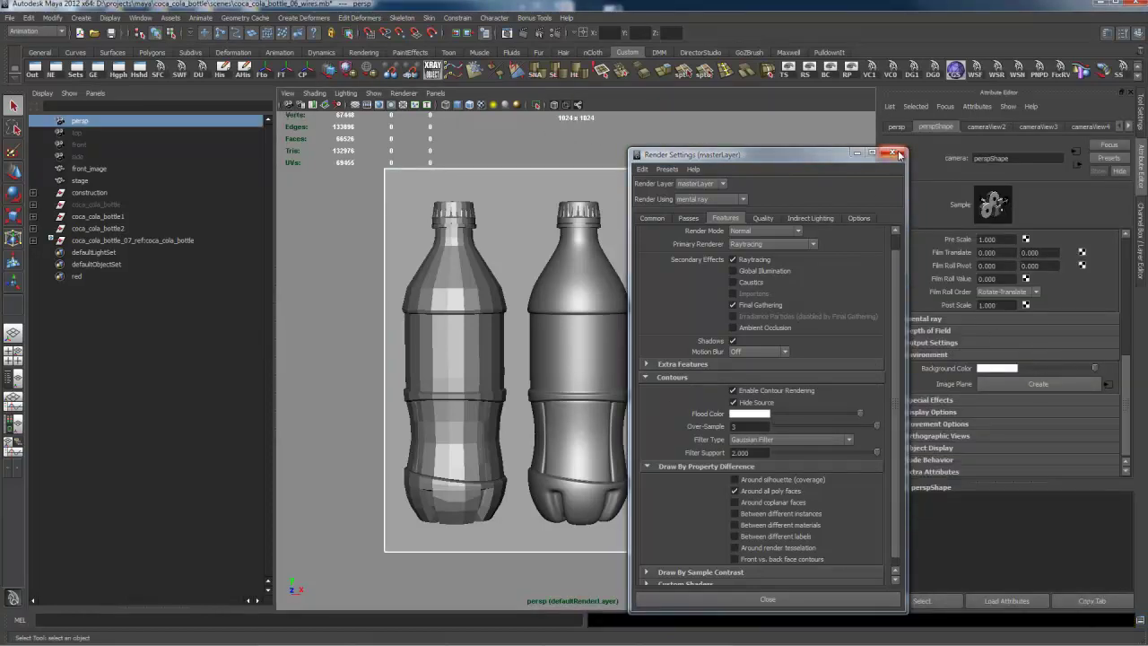
pyautogui.click(897, 154)
pyautogui.click(1003, 372)
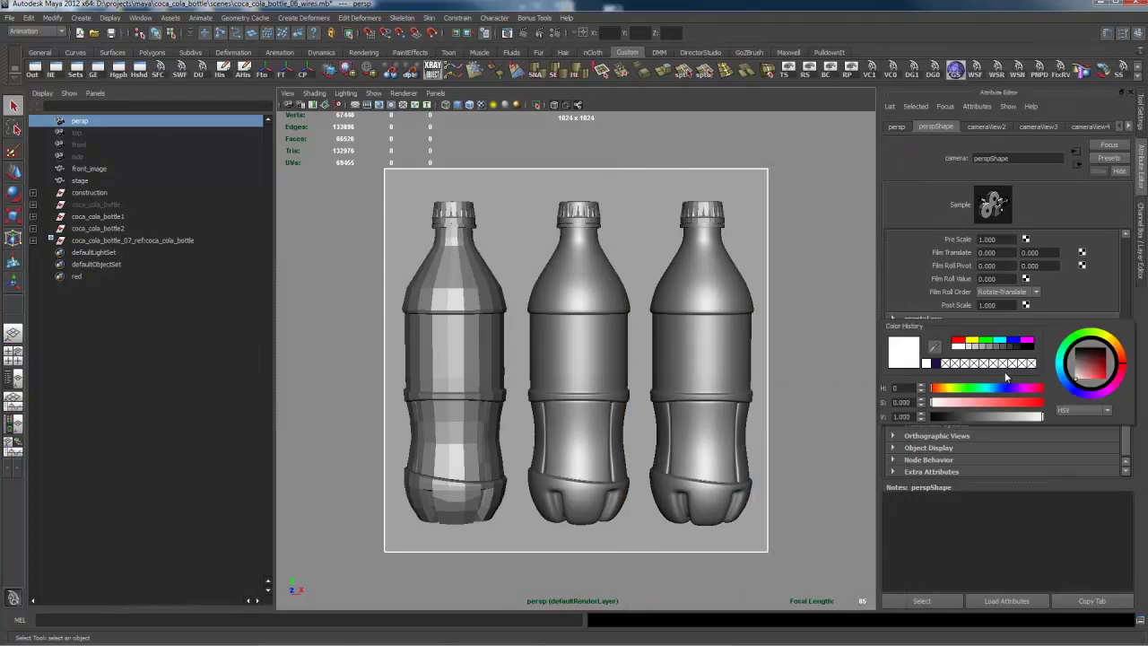